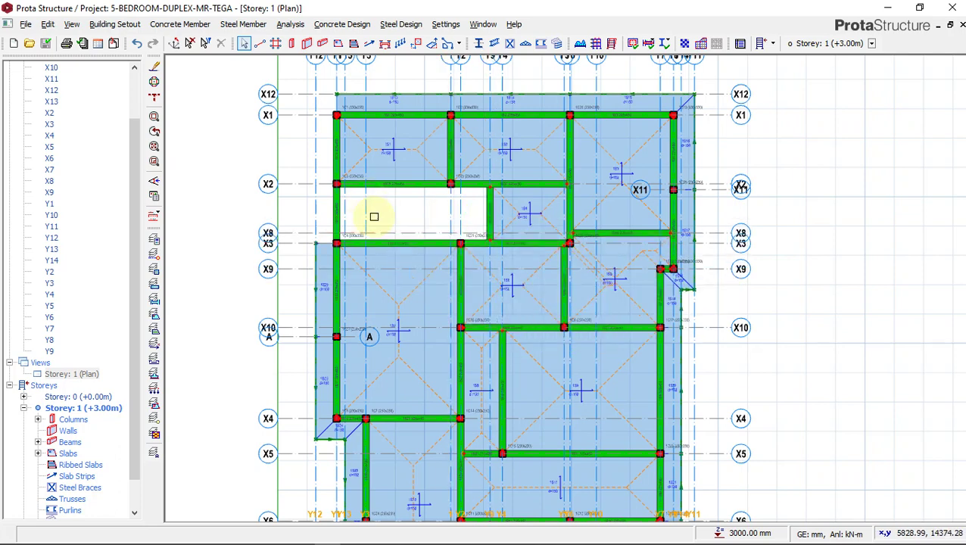
Collapse the Storey 1 member listing in the ProtaStructure model tree
scroll(373, 216, up, 3)
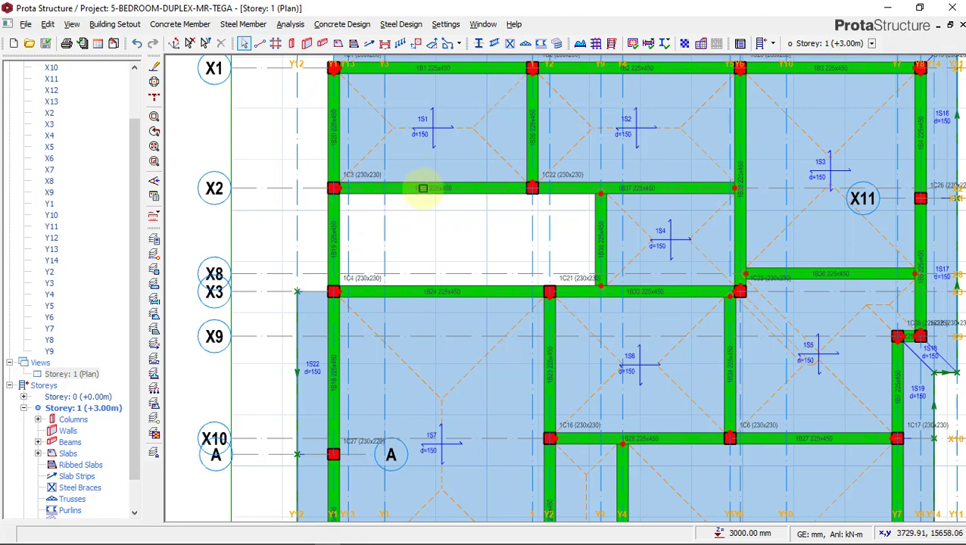
scroll(435, 184, up, 2)
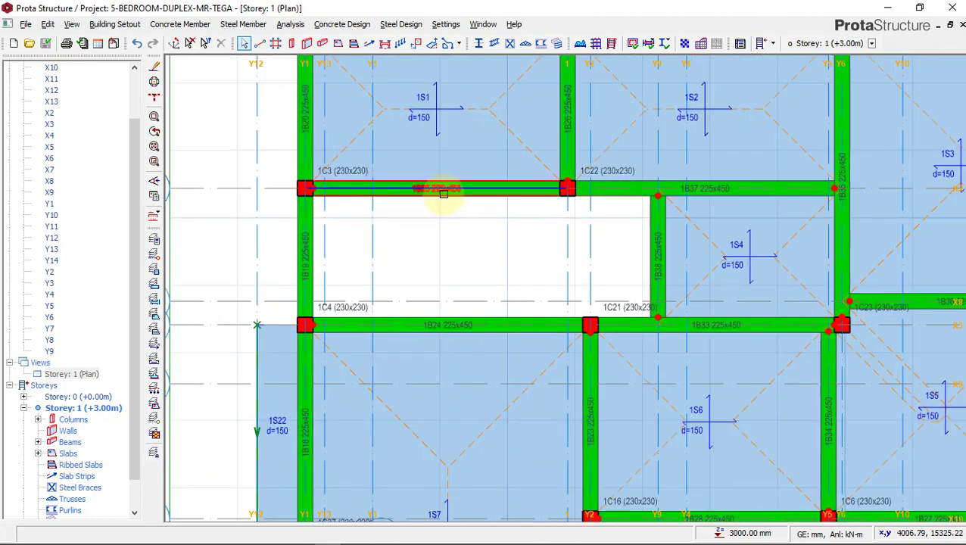
mouse_move(446, 193)
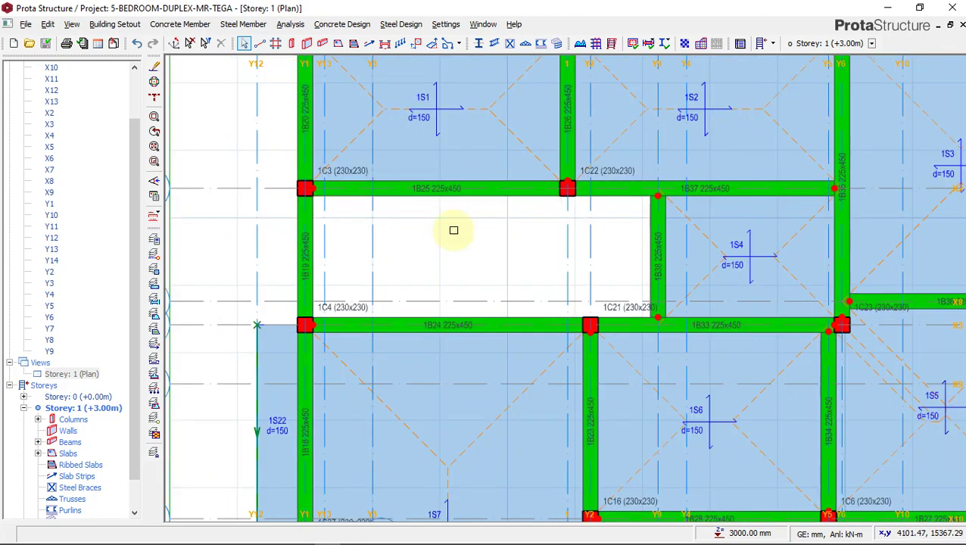
scroll(452, 168, down, 2)
scroll(487, 230, down, 2)
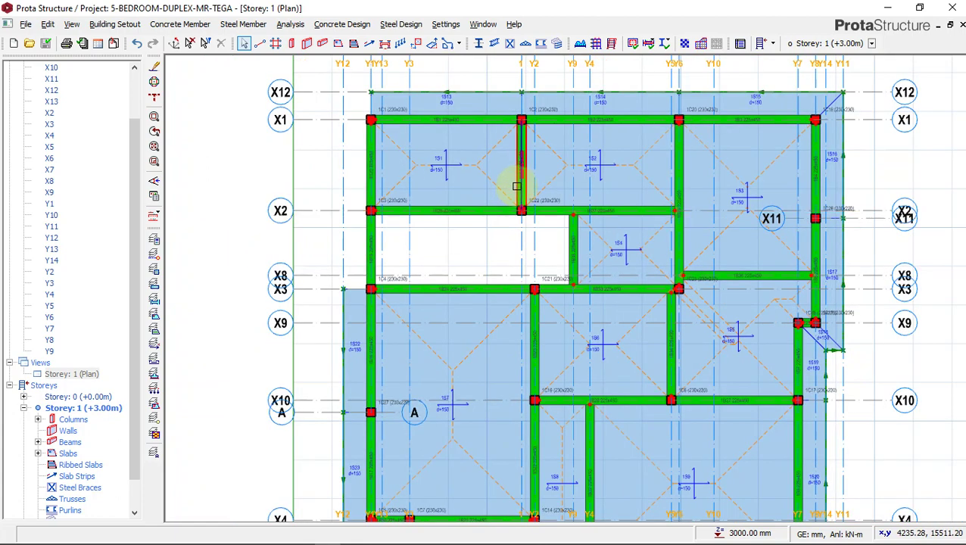
mouse_move(515, 178)
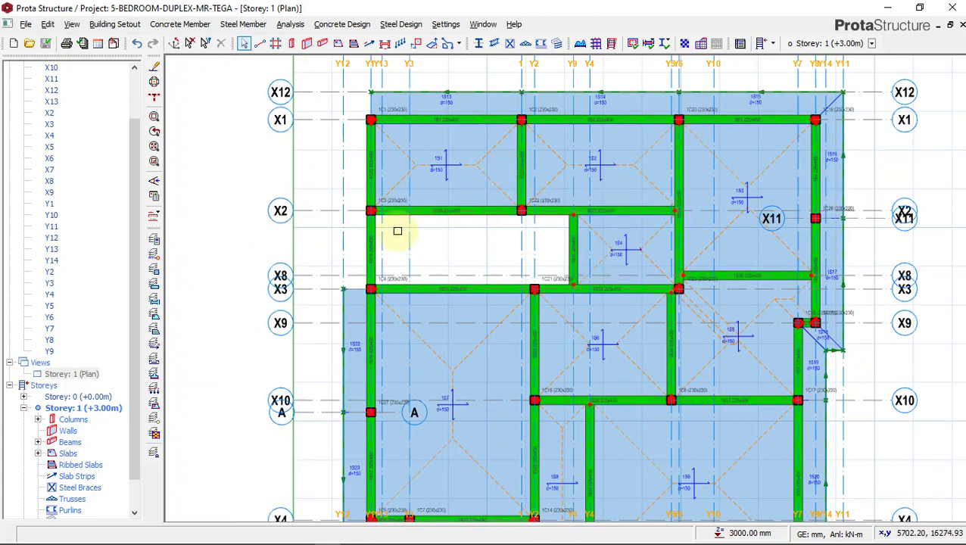
double_click(83, 409)
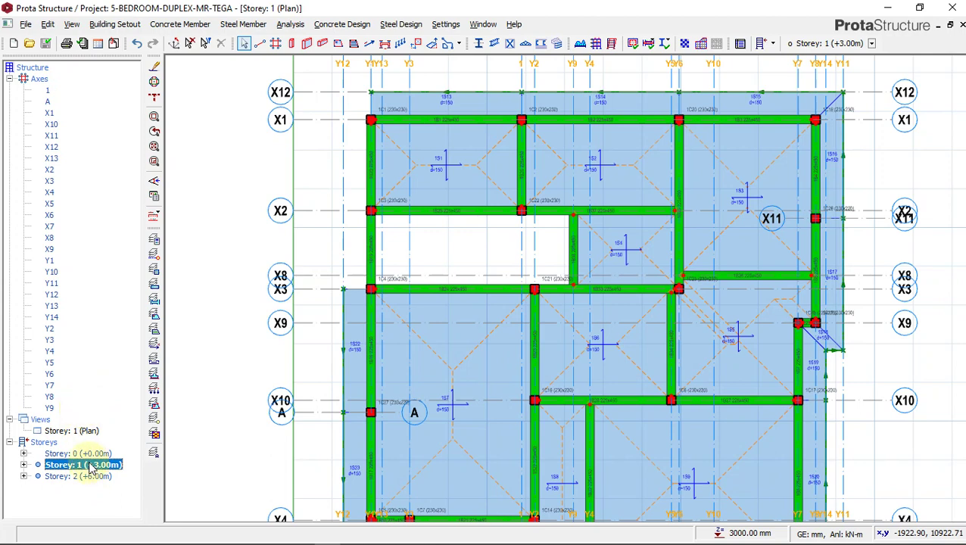
scroll(424, 227, down, 2)
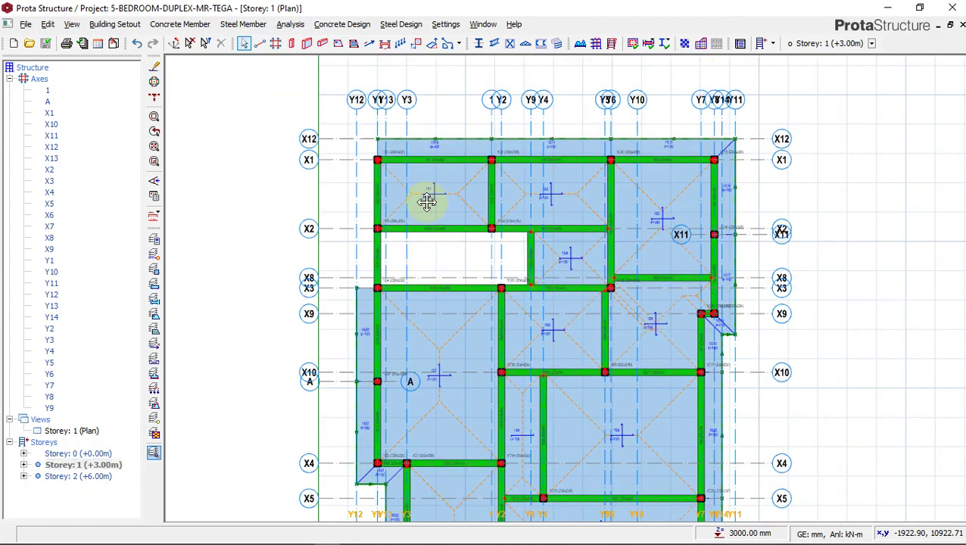
Switch to the RR2 drawing in AutoCAD and bring the Ground Floor Plan into view
click(271, 539)
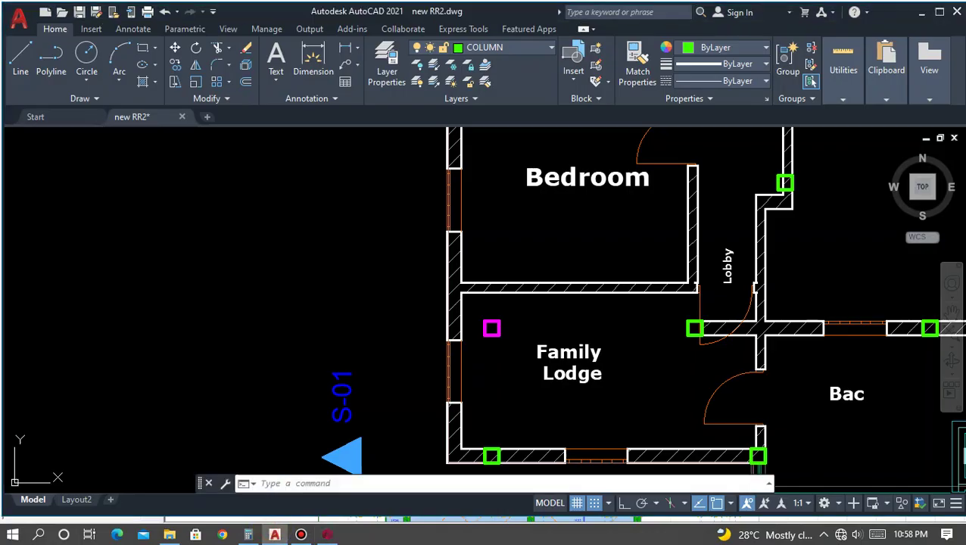
scroll(205, 259, down, 4)
middle_drag(206, 259, 508, 335)
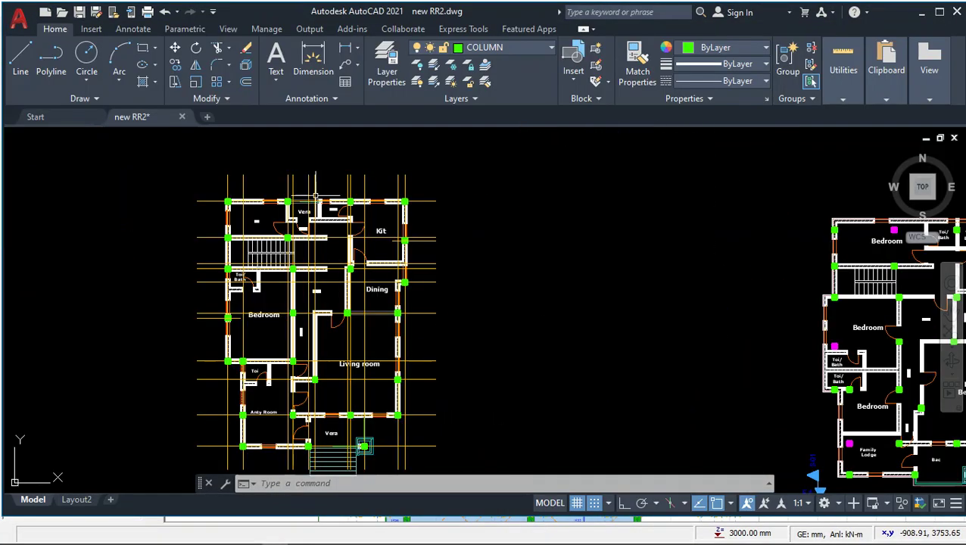
scroll(284, 177, up, 5)
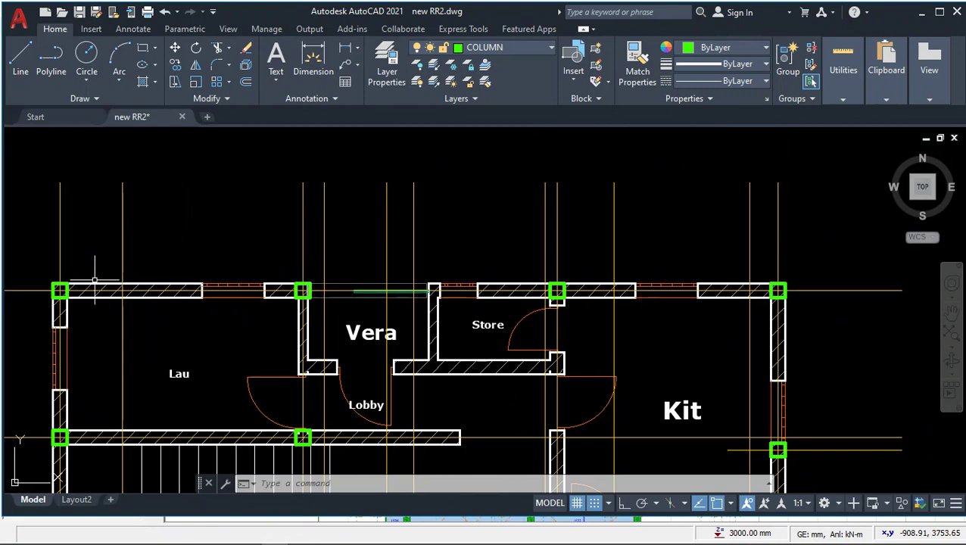
scroll(227, 276, down, 4)
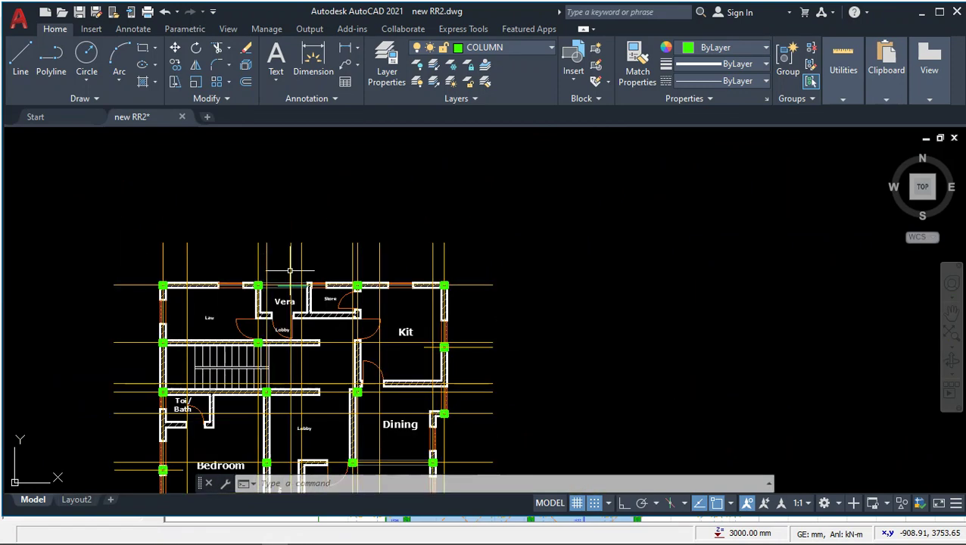
scroll(338, 267, down, 2)
Centre the right-hand first floor bedroom plan to inspect its walls
mouse_move(564, 323)
middle_down()
mouse_move(578, 328)
mouse_move(341, 235)
middle_up()
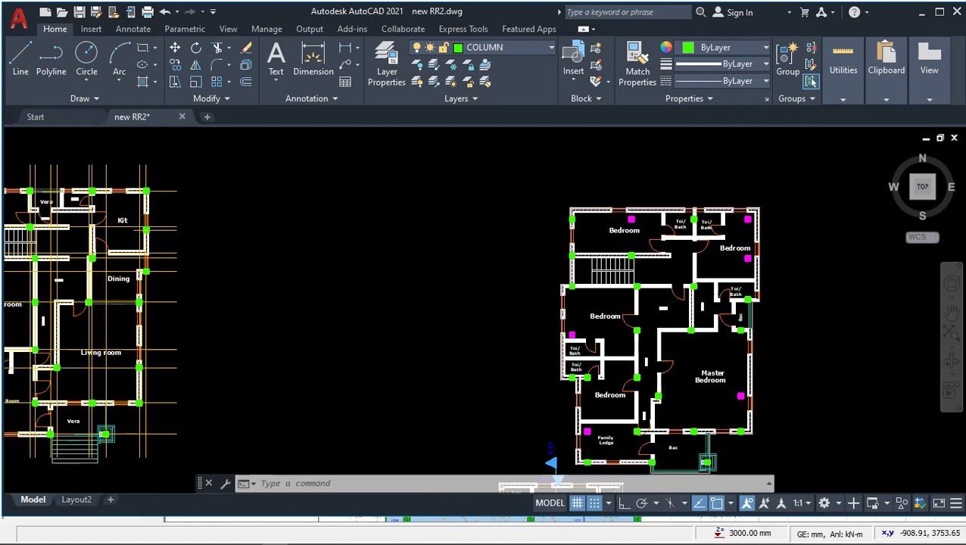
scroll(583, 235, up, 3)
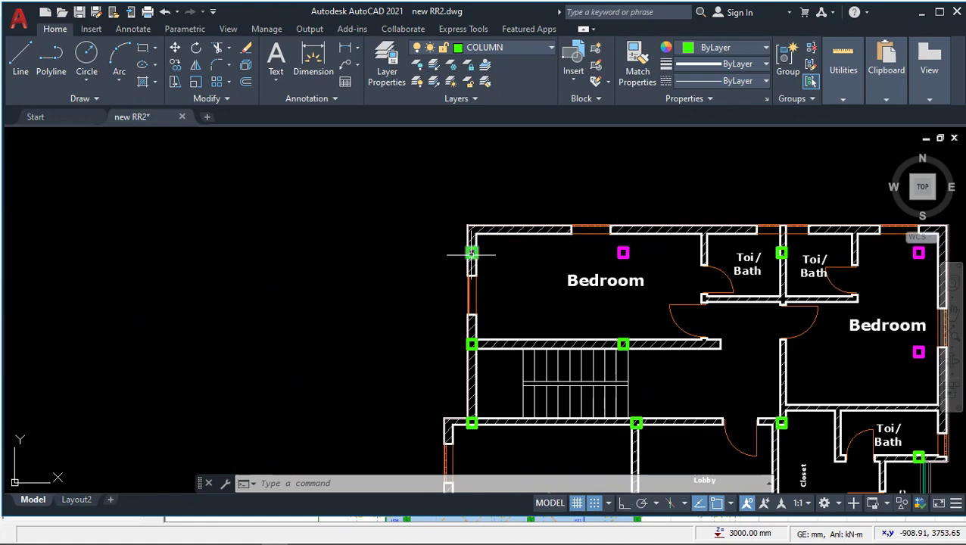
scroll(460, 256, down, 3)
scroll(470, 355, up, 2)
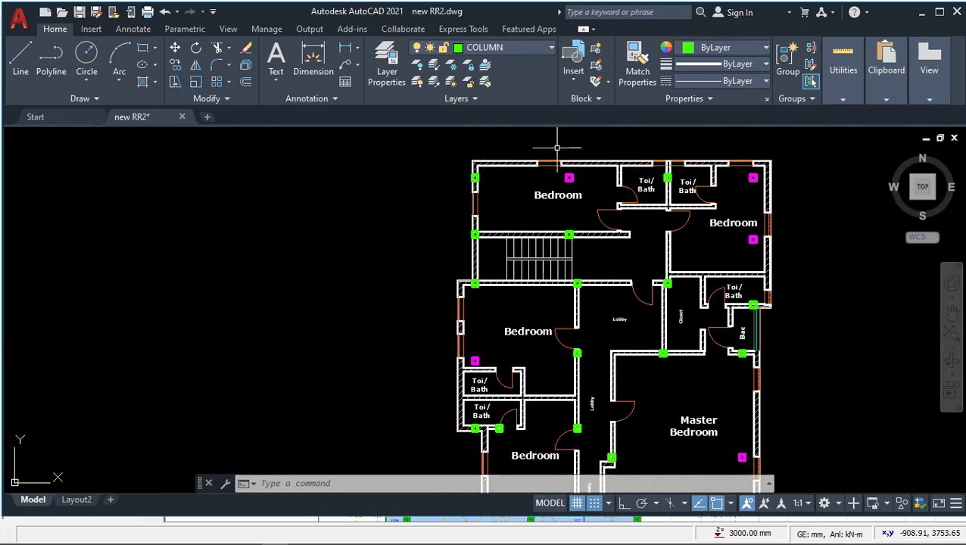
scroll(807, 235, down, 2)
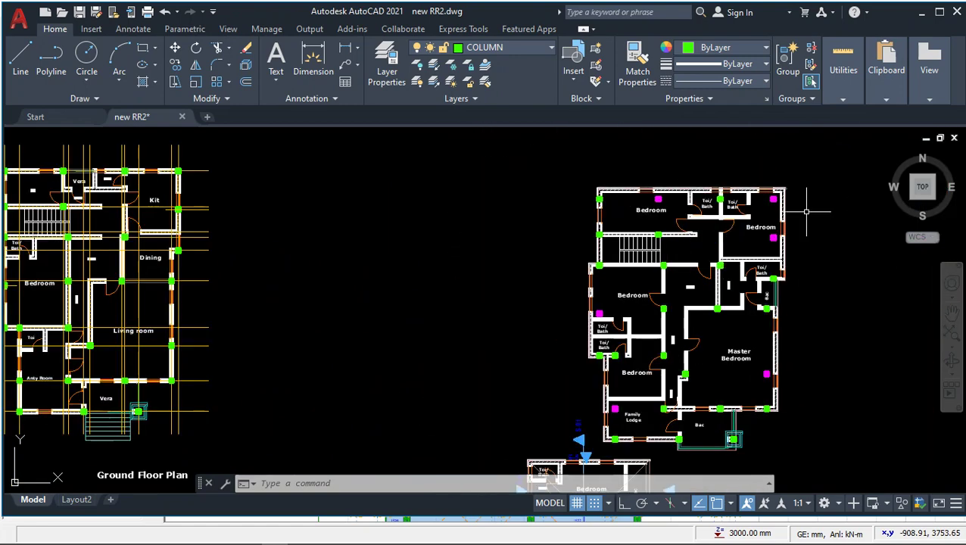
Re-centre the Ground Floor Plan to compare its wall layout
middle_drag(287, 249, 578, 304)
scroll(327, 223, up, 5)
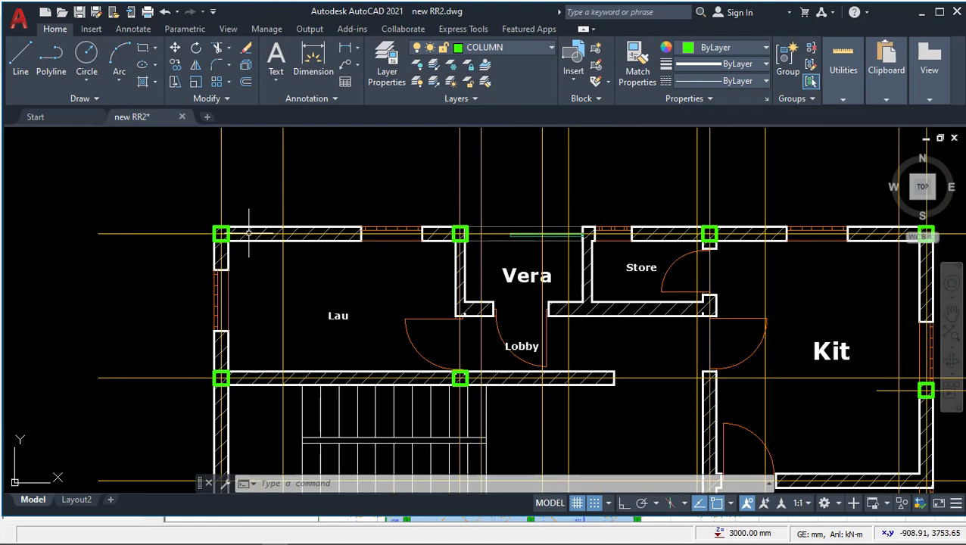
scroll(315, 232, down, 2)
scroll(500, 194, down, 4)
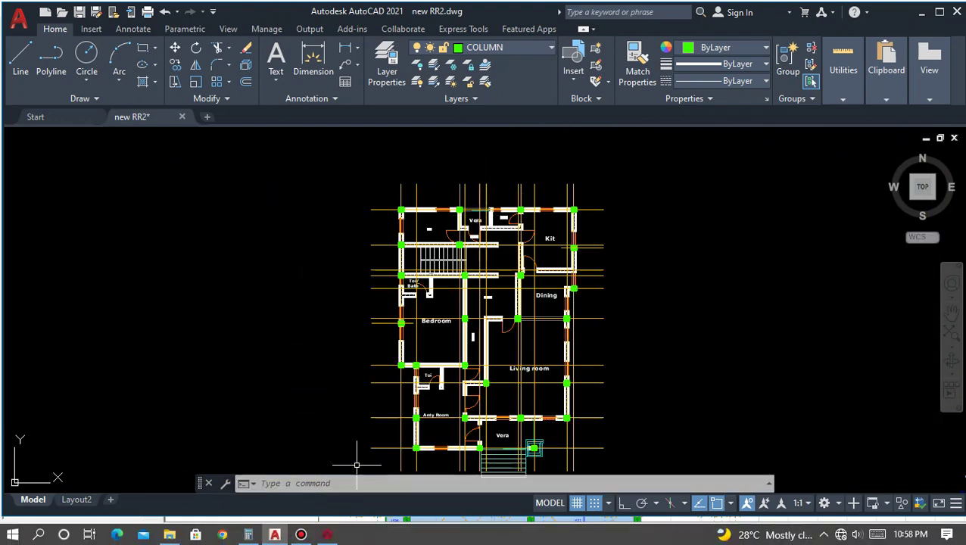
Back in ProtaStructure, zoom to beam 1B1 on grid X1, select it and bring up its actions
click(327, 535)
scroll(440, 174, up, 2)
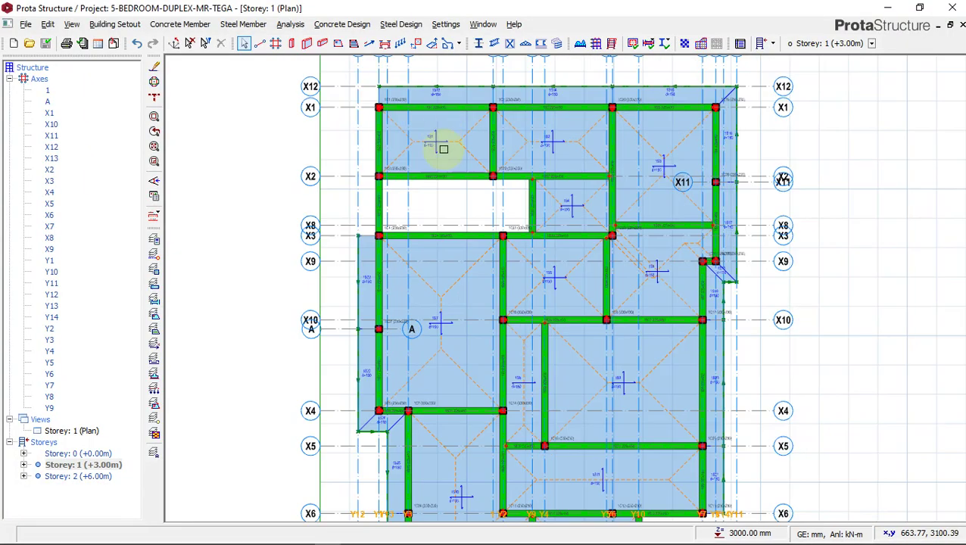
scroll(415, 121, up, 2)
scroll(454, 136, up, 3)
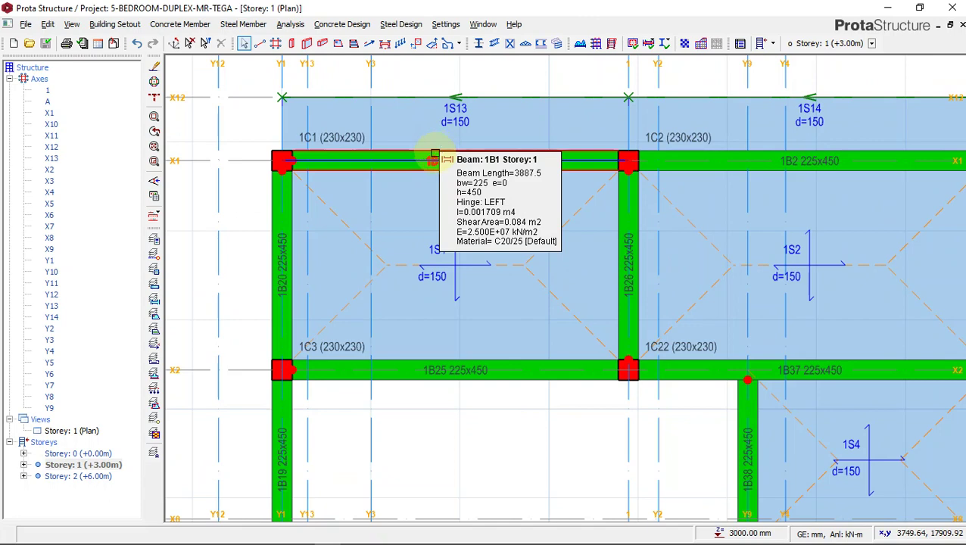
scroll(436, 150, up, 1)
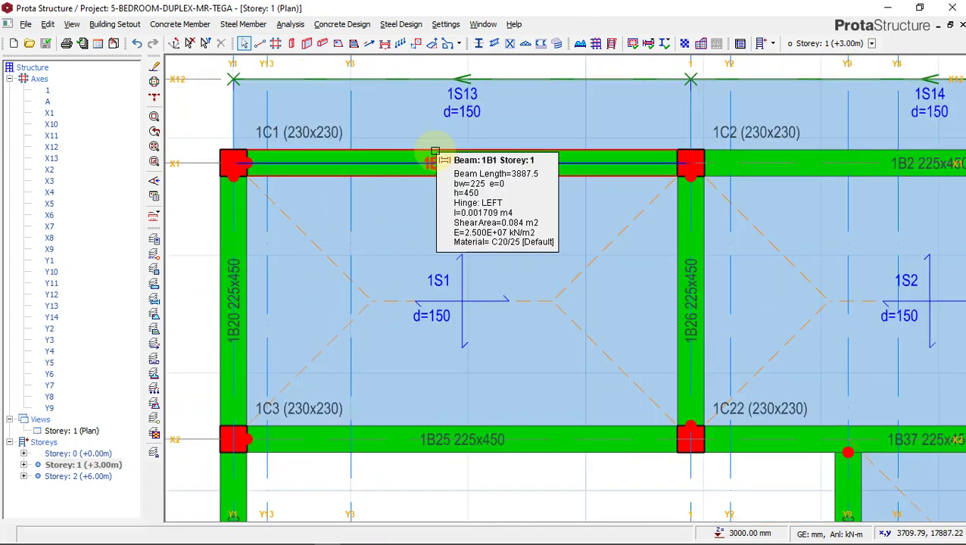
click(436, 151)
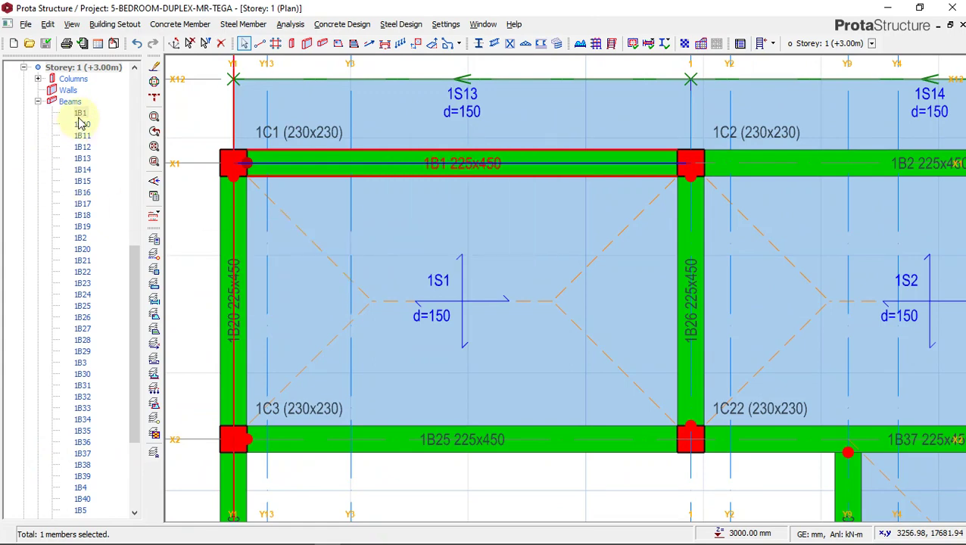
right_click(429, 155)
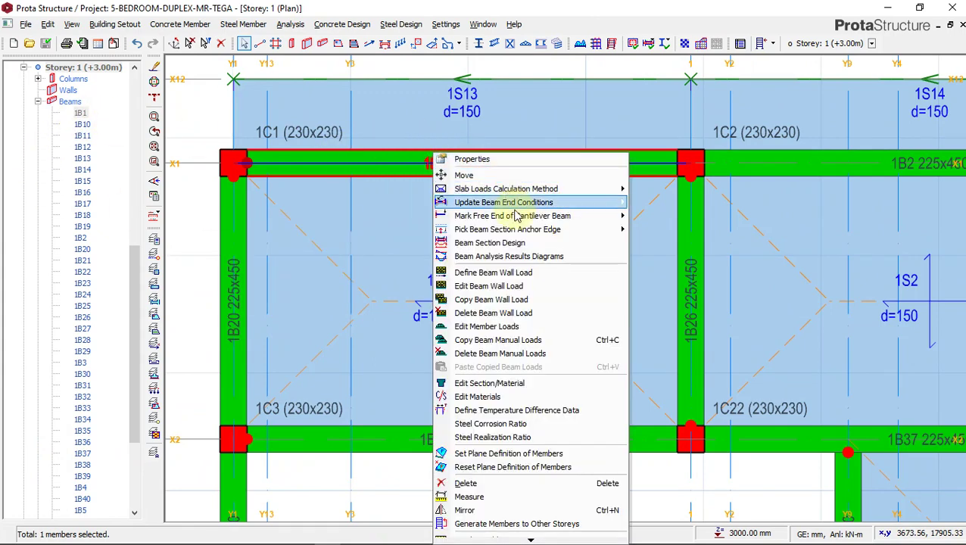
Edit beam 1B1's wall load, entering 3.700 kN/m2 unit weight and selecting the wall height
click(484, 287)
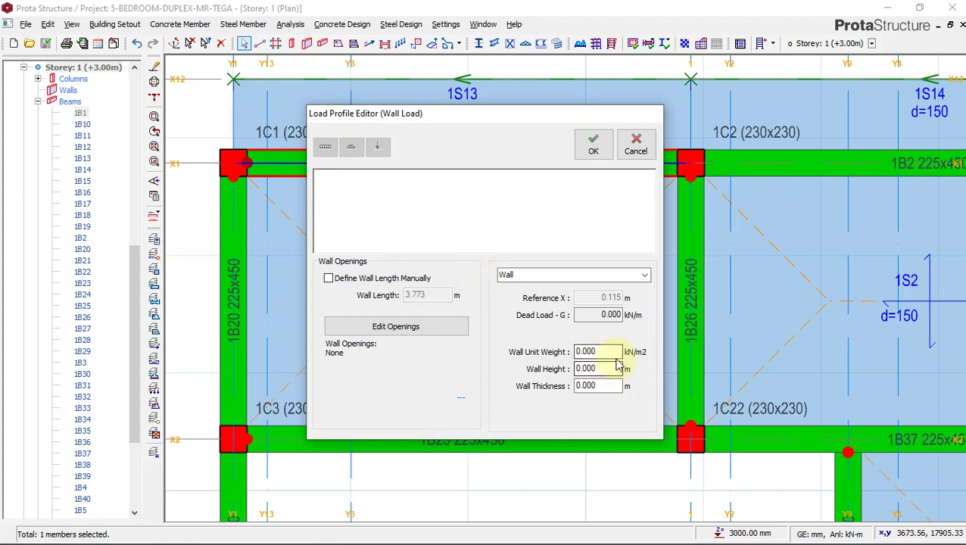
drag(610, 351, 563, 347)
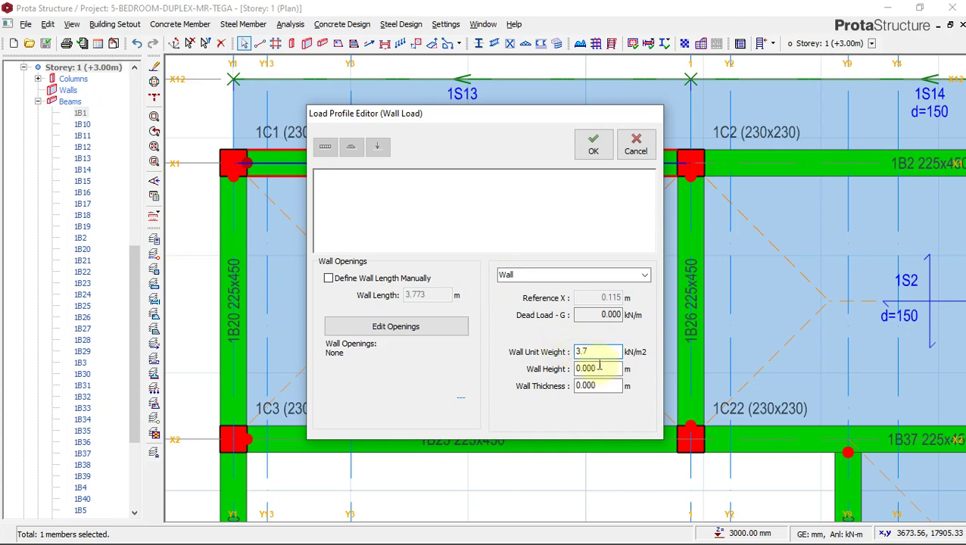
drag(607, 368, 575, 369)
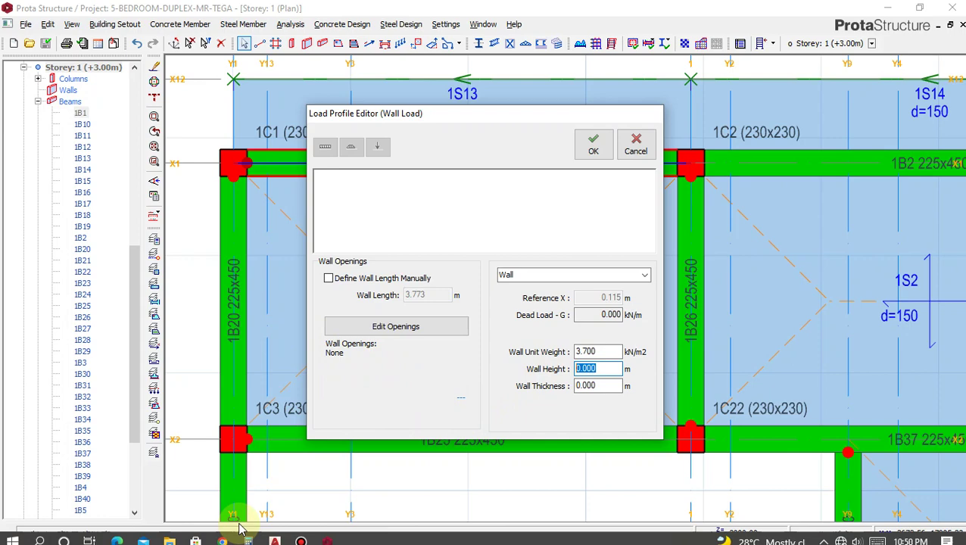
Bring Calculator fully on-screen, key in 3150, then clear it
click(248, 534)
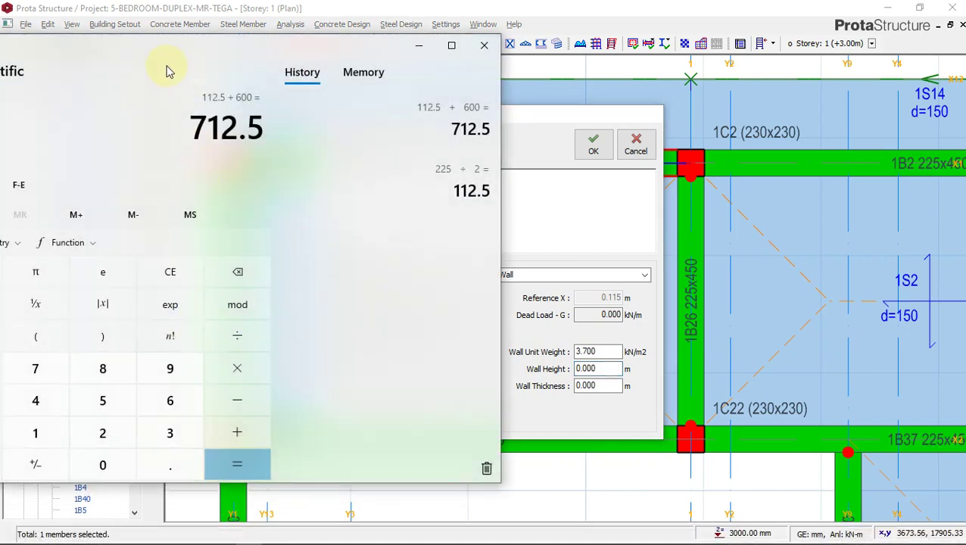
drag(168, 70, 315, 49)
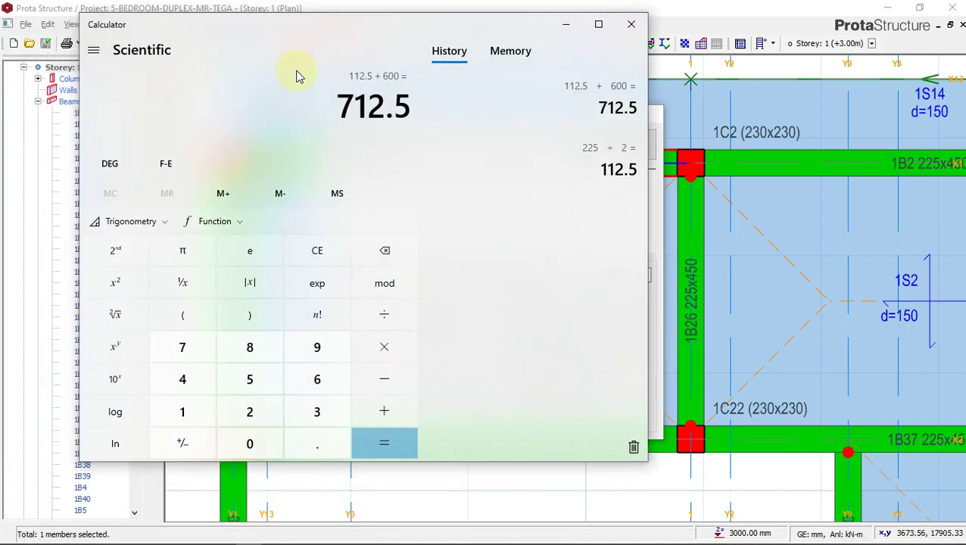
click(322, 410)
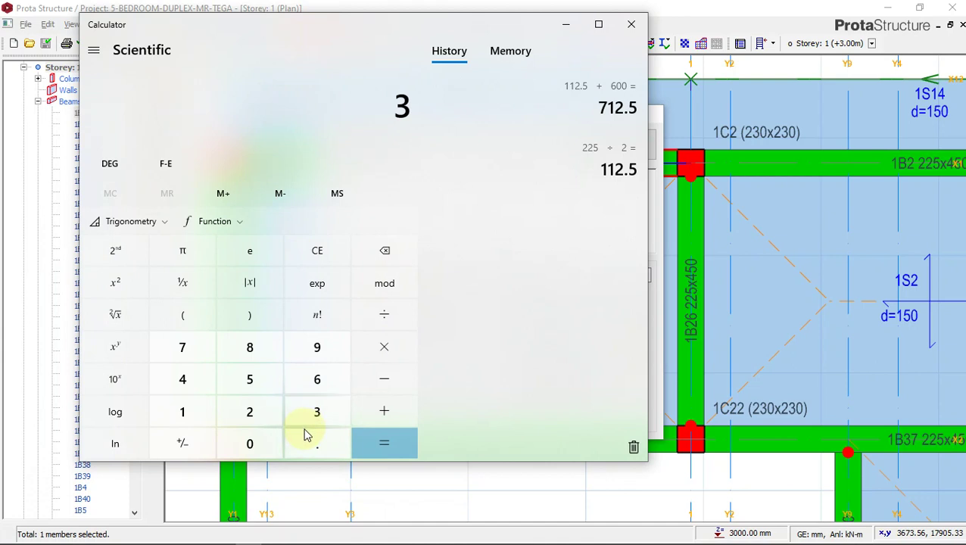
click(199, 408)
click(246, 381)
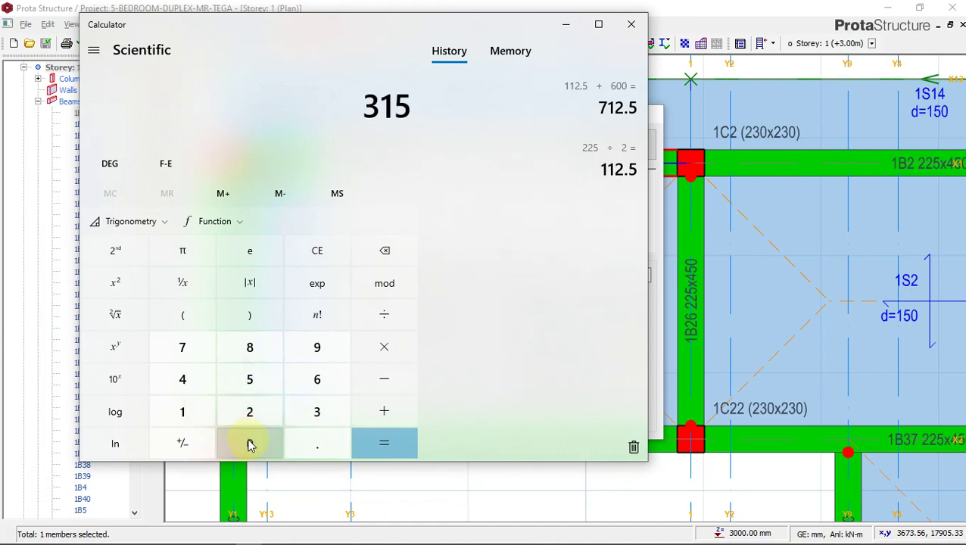
click(249, 443)
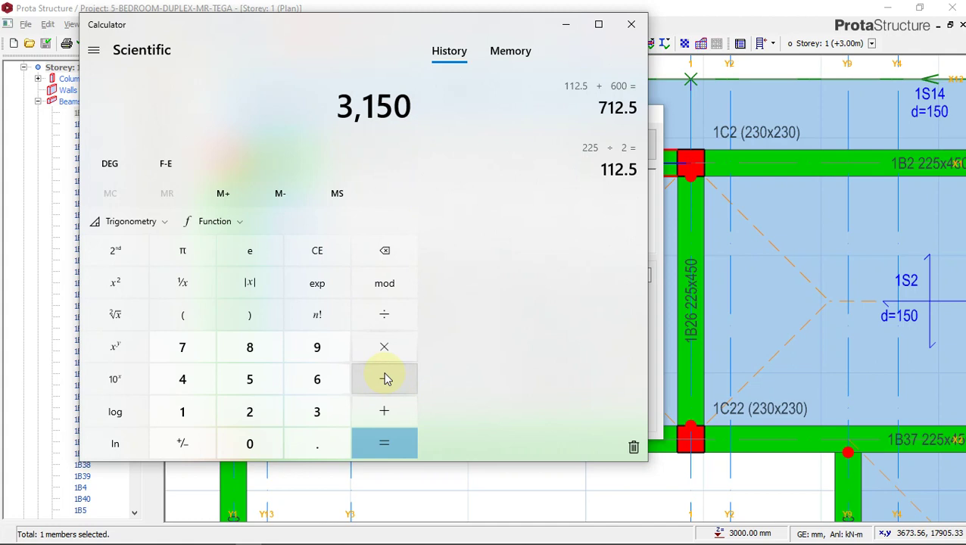
click(327, 259)
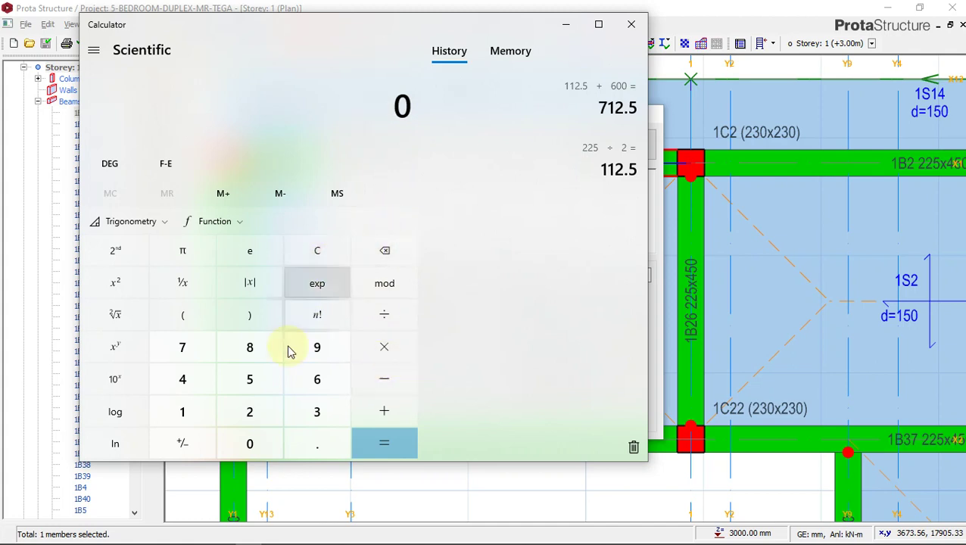
Compute beam depth minus slab thickness: 450 − 150 = 300
click(191, 380)
click(248, 380)
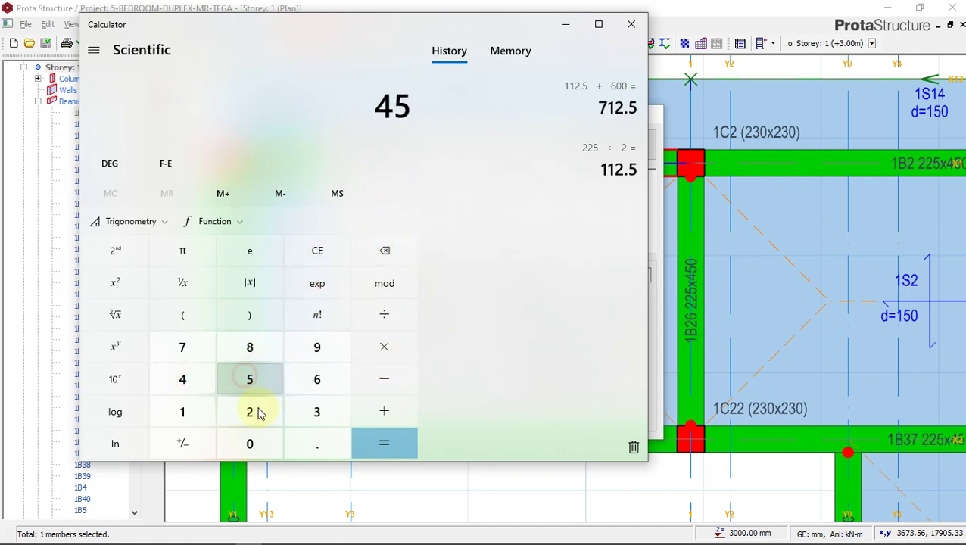
click(245, 444)
click(386, 383)
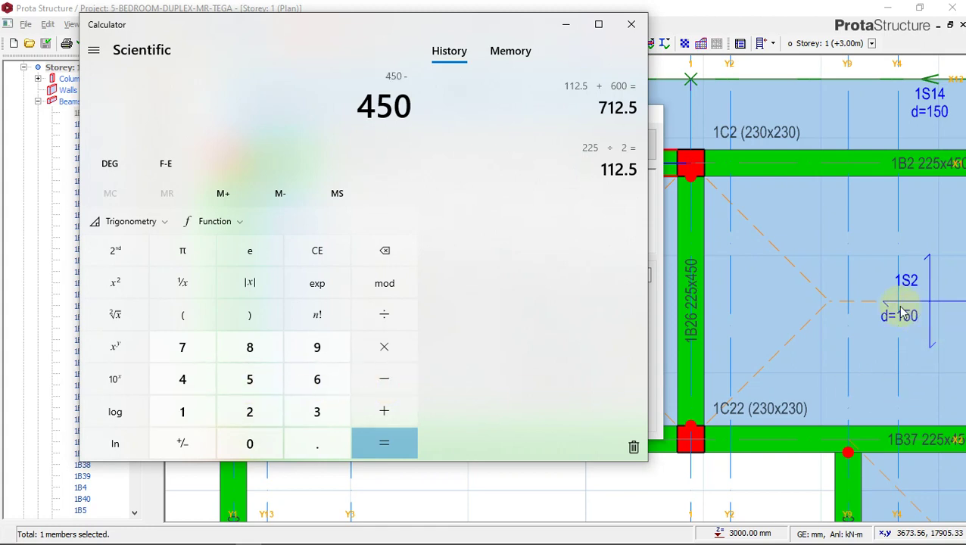
click(186, 414)
click(252, 377)
click(257, 446)
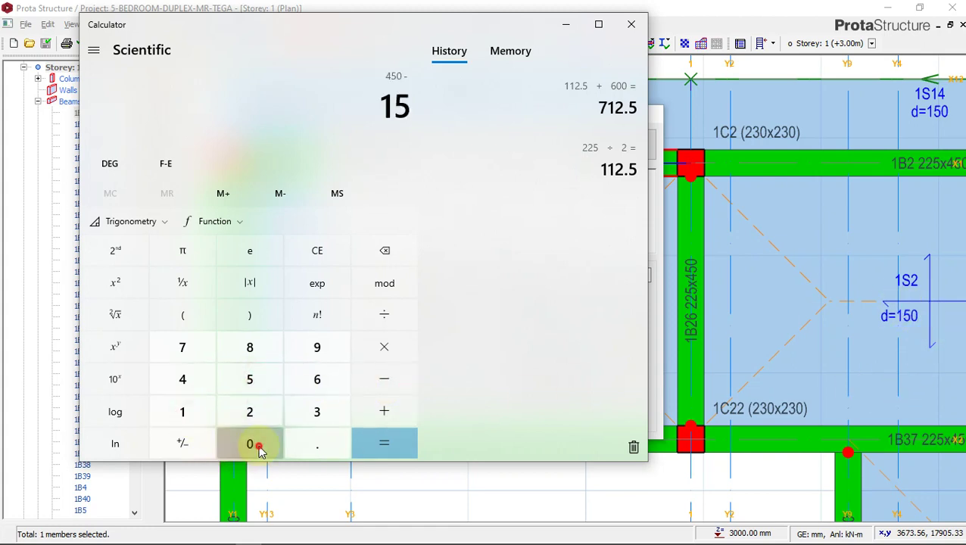
click(384, 442)
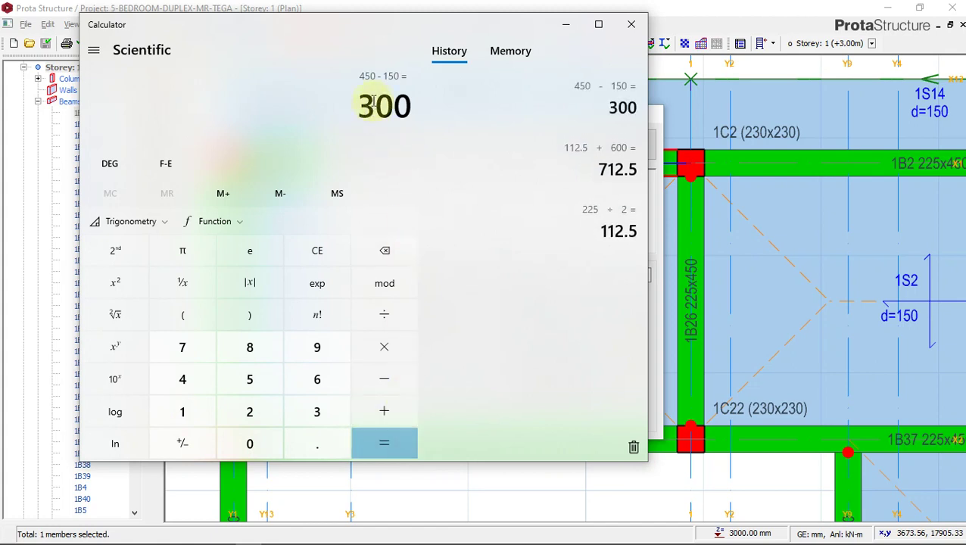
Compute the wall height 3150 − 300 = 2,850
click(327, 252)
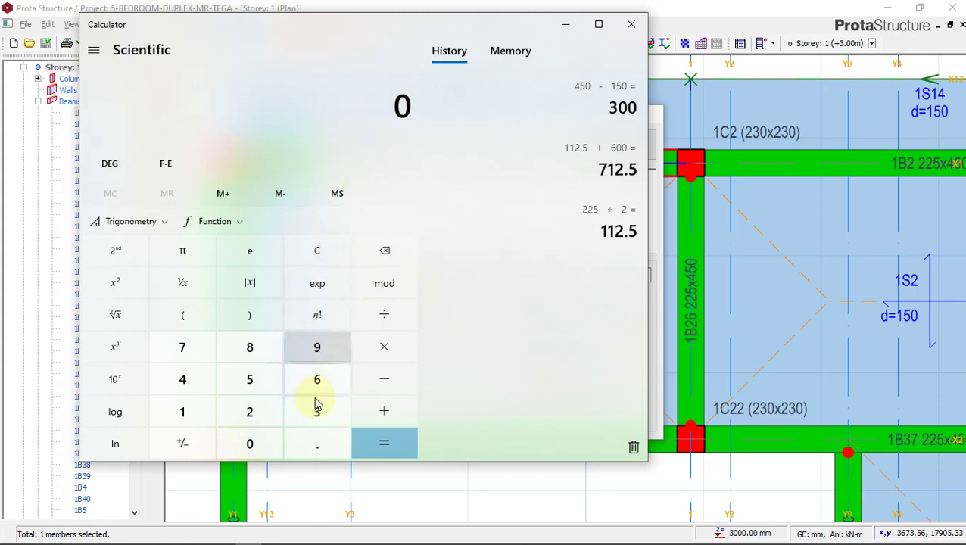
click(322, 421)
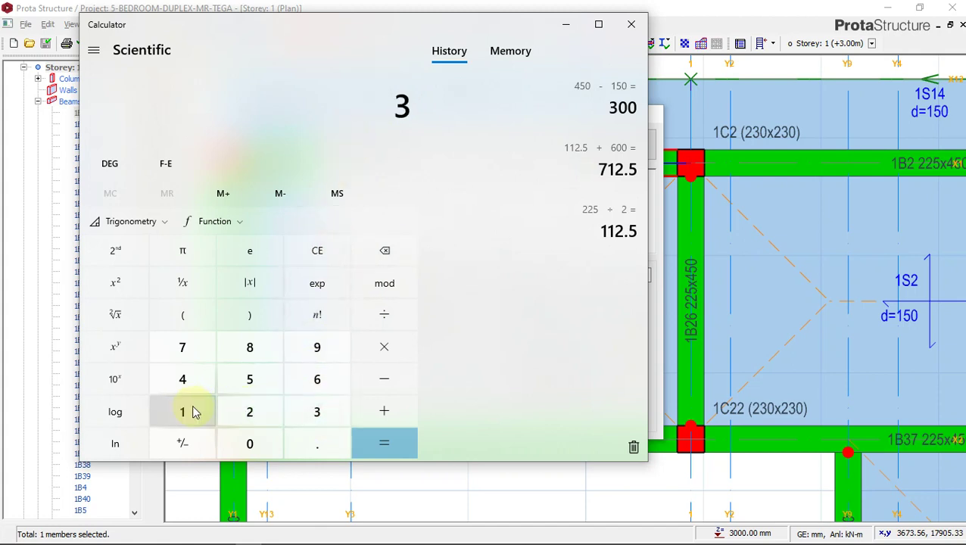
click(193, 411)
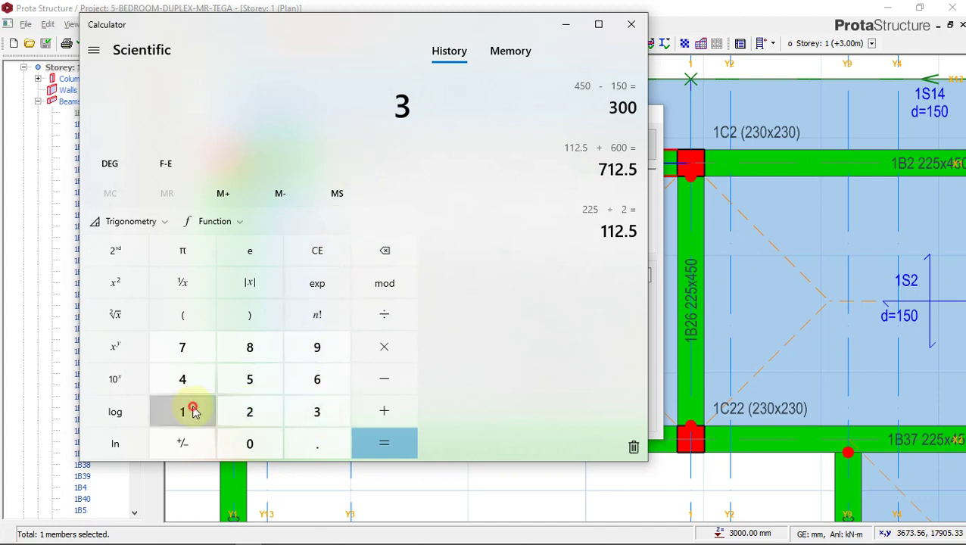
click(251, 381)
click(250, 445)
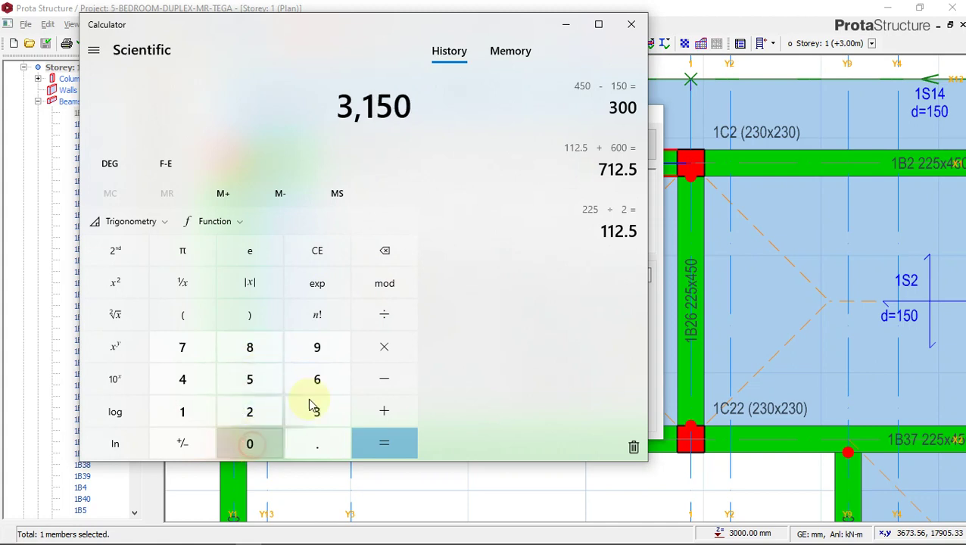
click(383, 379)
click(317, 409)
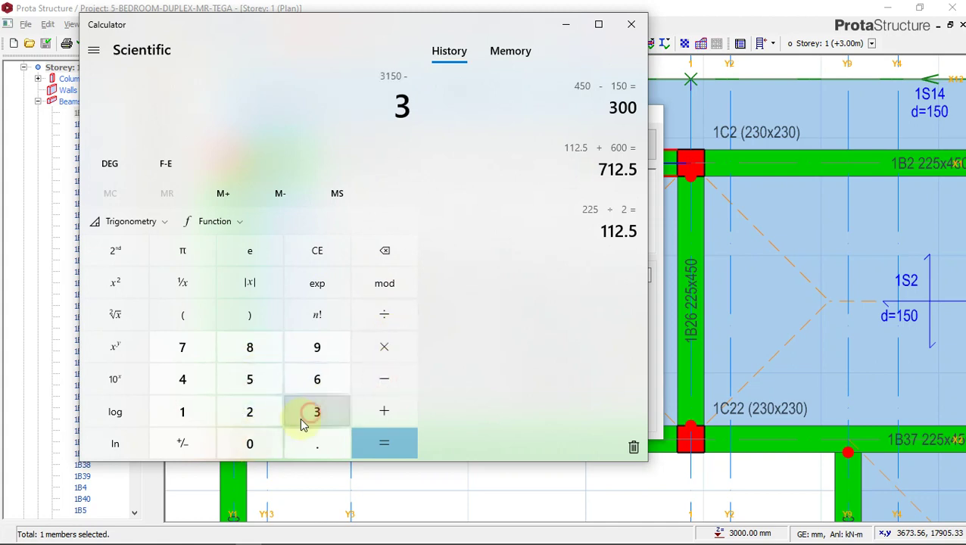
click(269, 445)
click(267, 444)
click(384, 443)
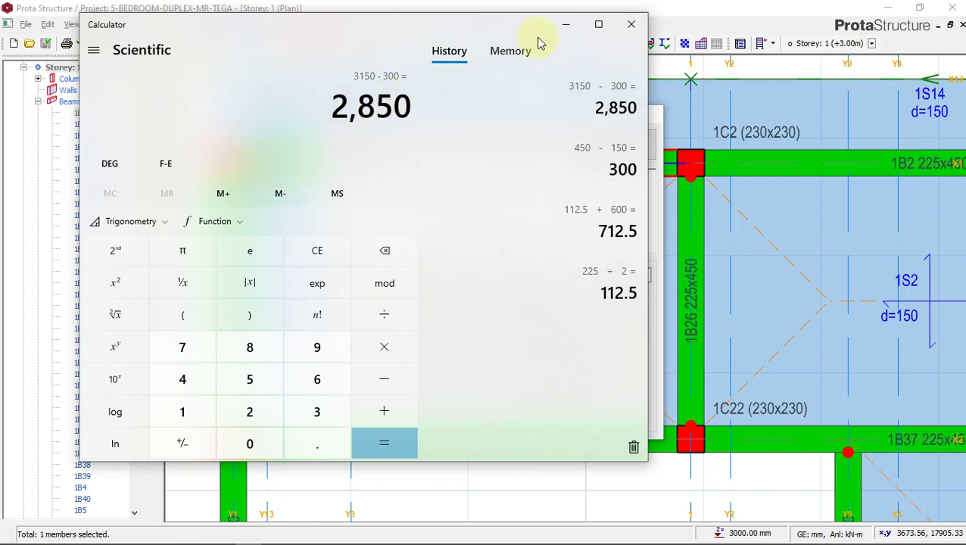
Set beam 1B1's wall height to 2.850 m and thickness to 0.225 m, and confirm
click(566, 24)
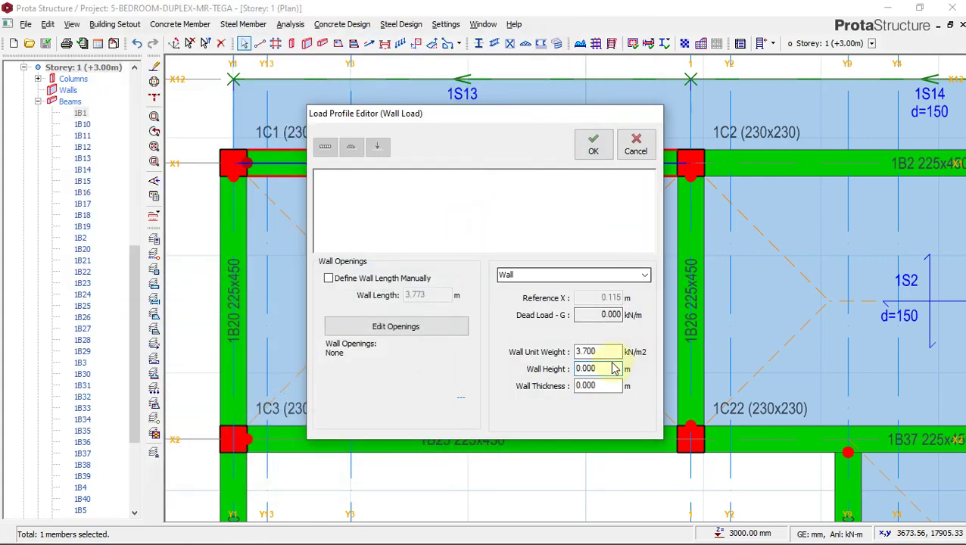
drag(615, 369, 570, 376)
text(2.85)
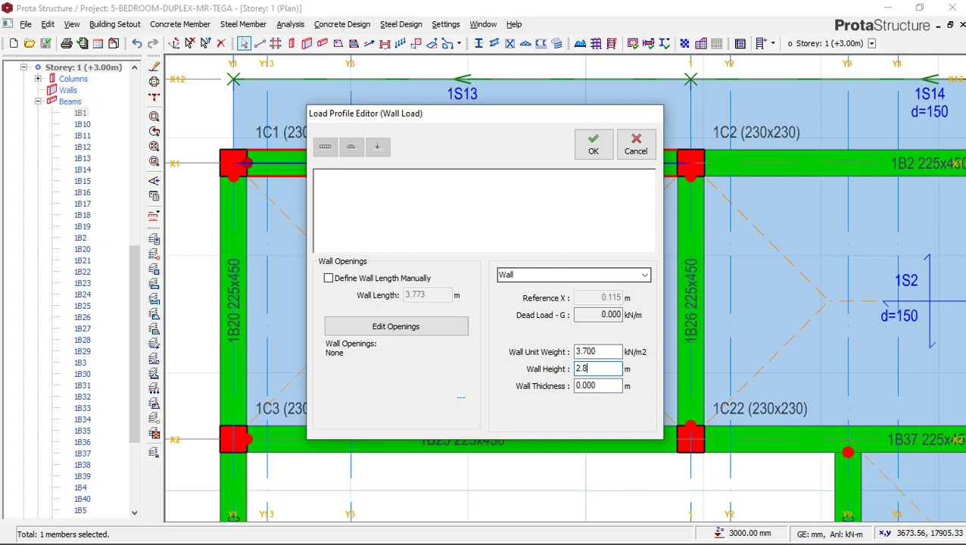
click(591, 386)
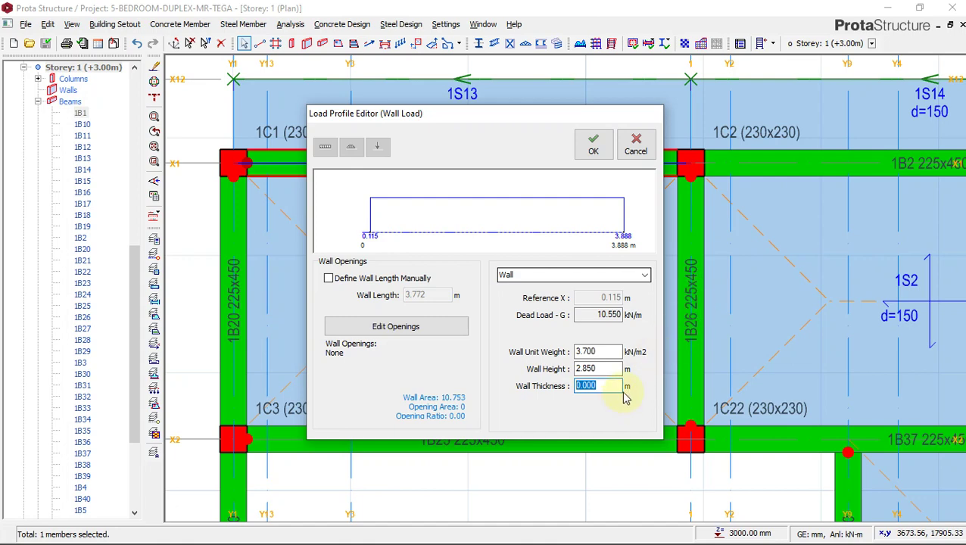
text(0.225)
click(598, 152)
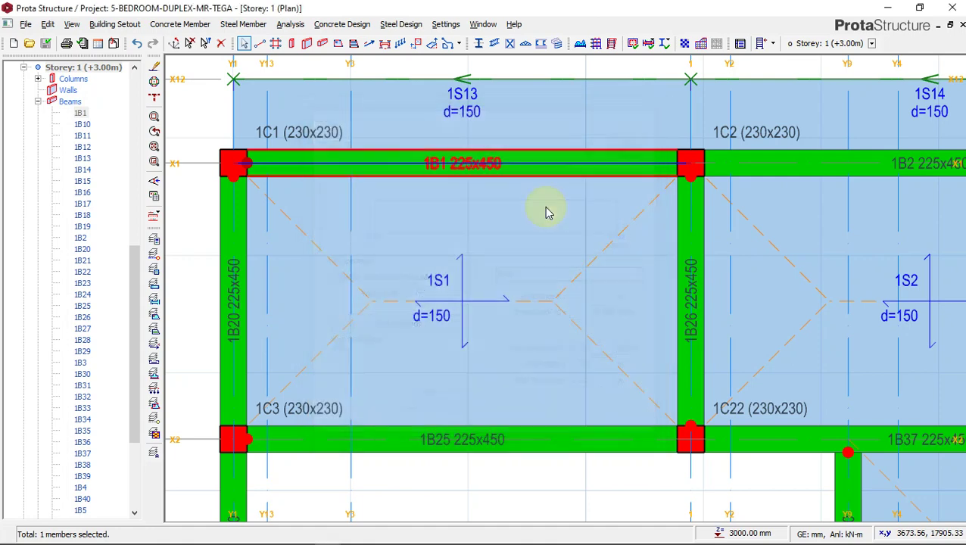
Check beam 1B1's member connectivity information, then dismiss it and deselect the beam
click(395, 162)
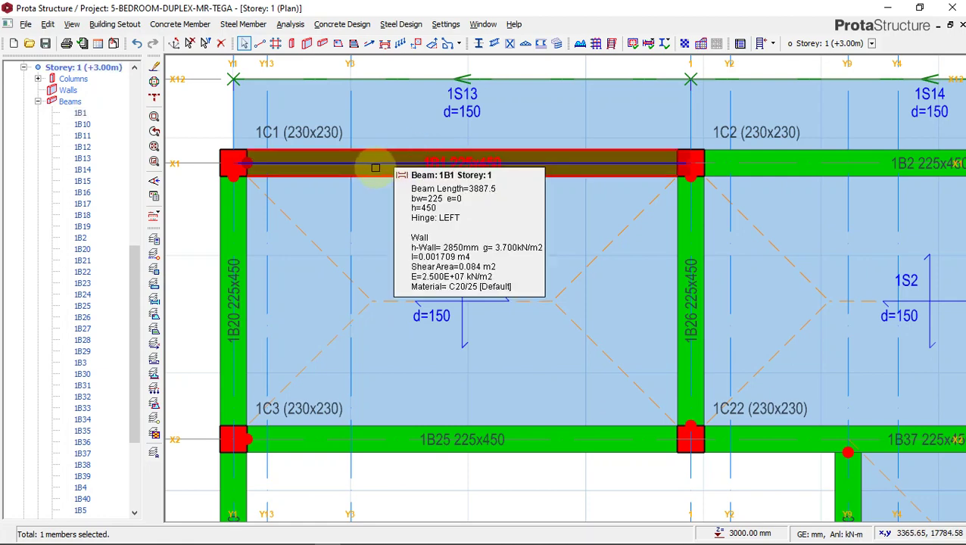
click(153, 97)
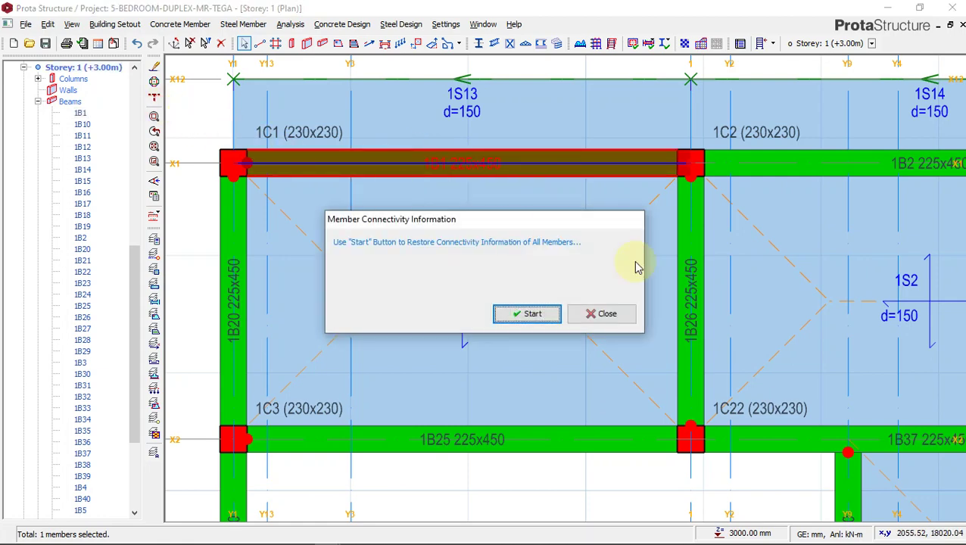
click(603, 313)
click(218, 117)
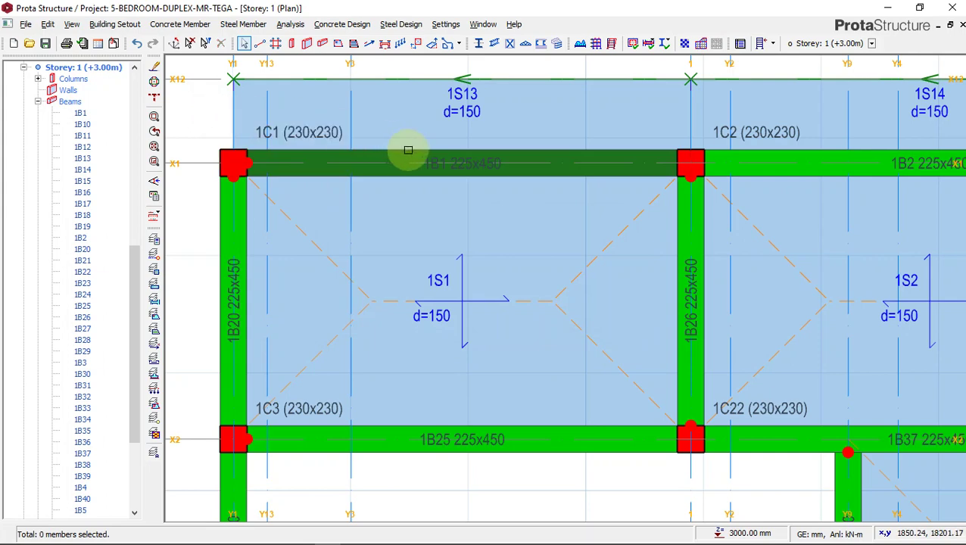
Copy beam 1B1's wall load using Copy Beam Wall Load
scroll(463, 168, up, 2)
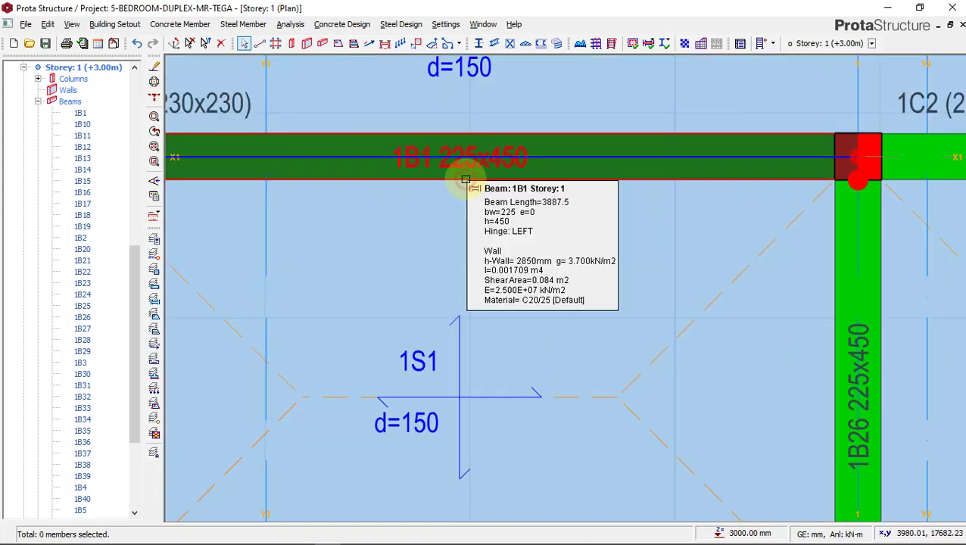
click(466, 179)
right_click(466, 180)
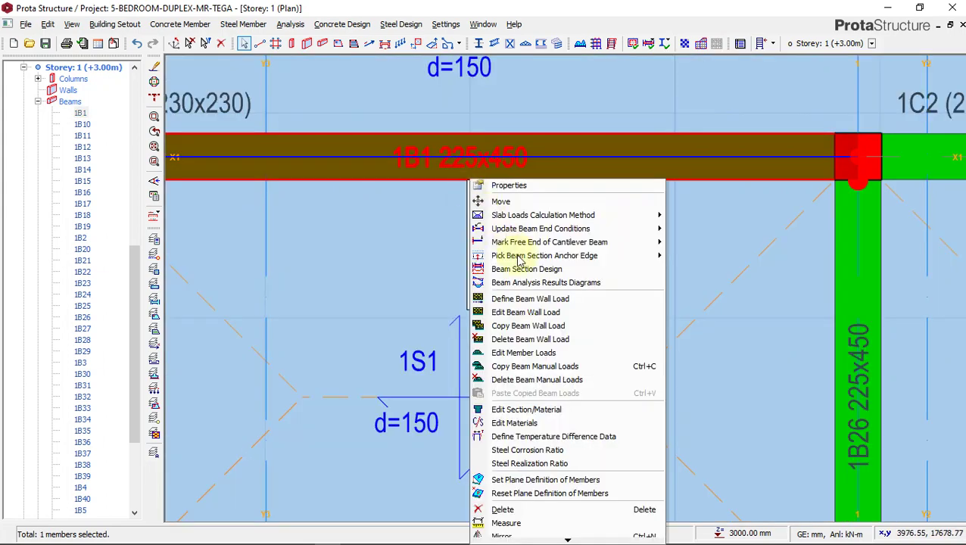
click(532, 326)
scroll(492, 171, down, 2)
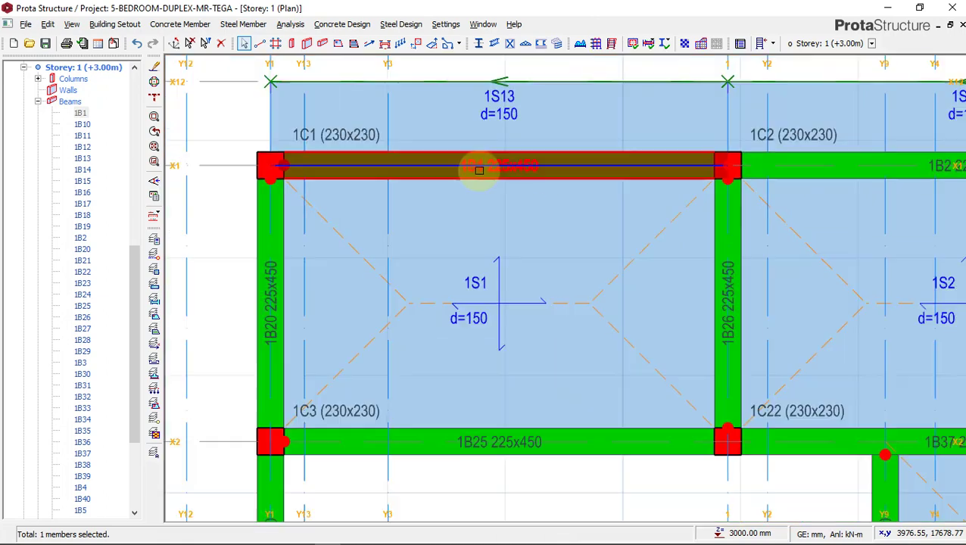
Inspect beam 1B10's properties, then close them
double_click(81, 124)
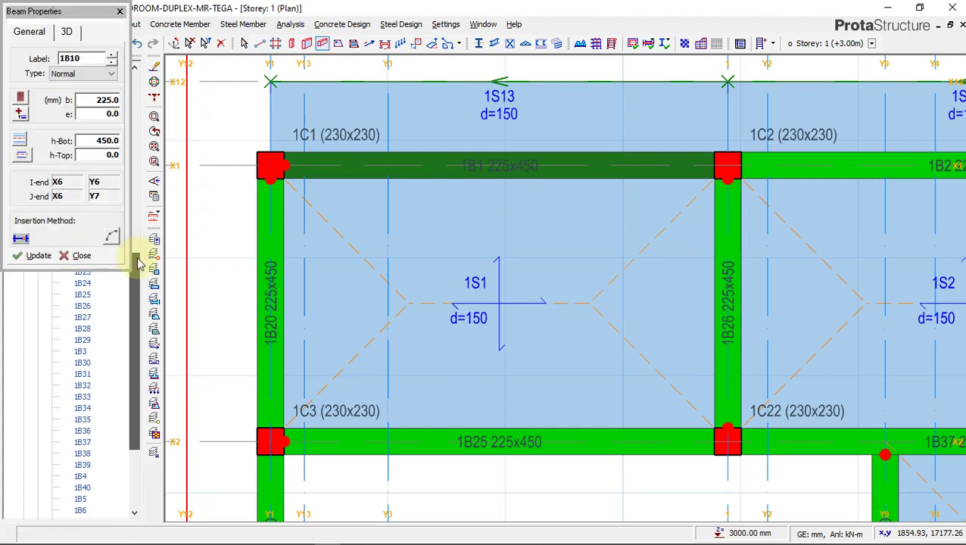
scroll(138, 263, down, 2)
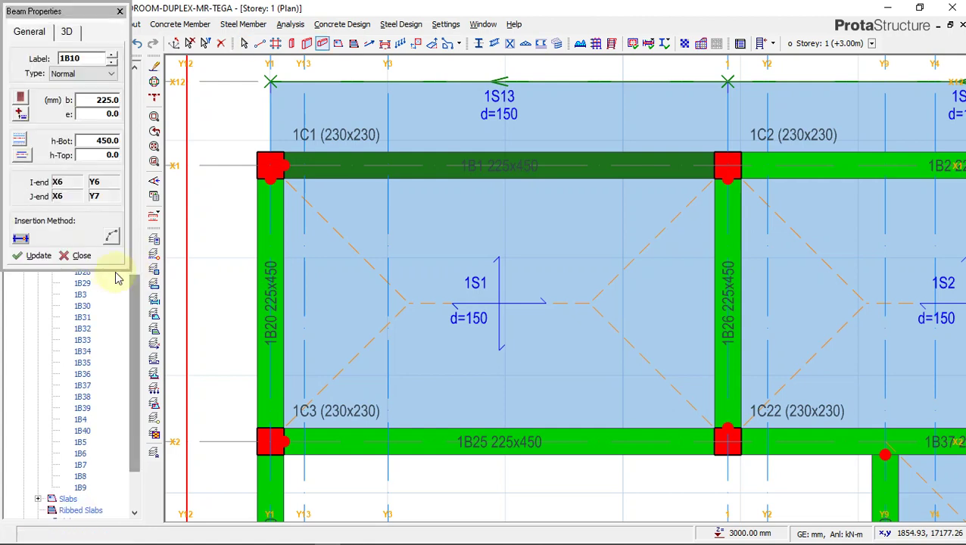
click(74, 257)
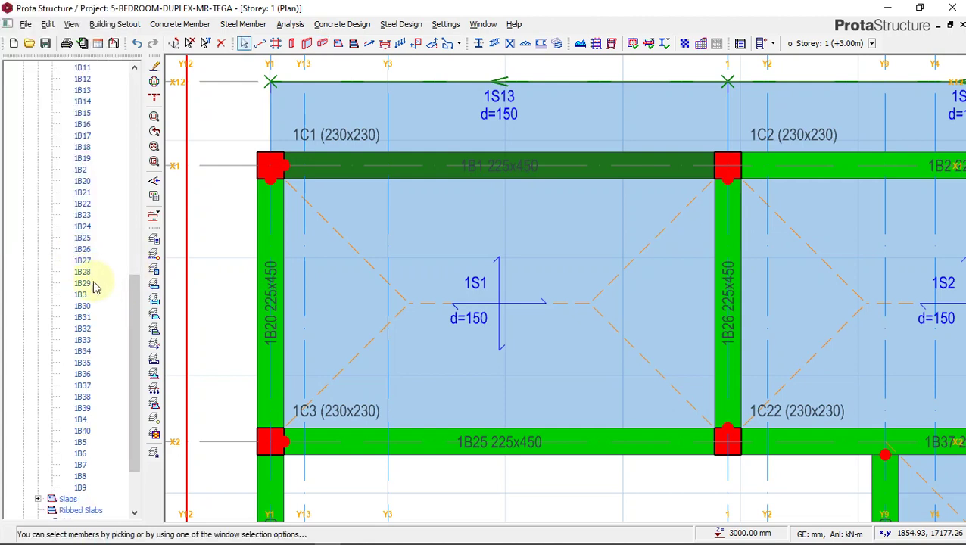
Select all Storey 1 beams and paste the copied wall load, replacing existing loads
shift+click(80, 488)
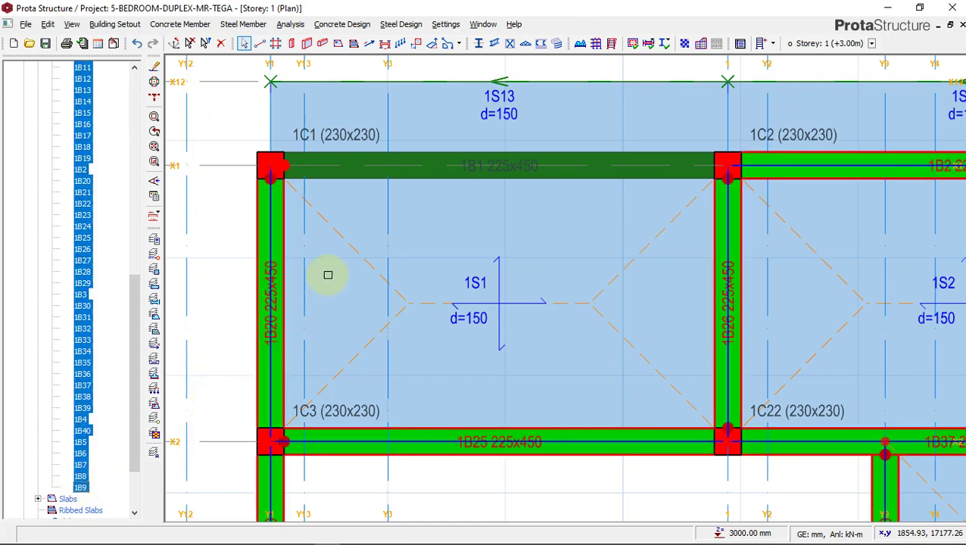
scroll(422, 177, down, 5)
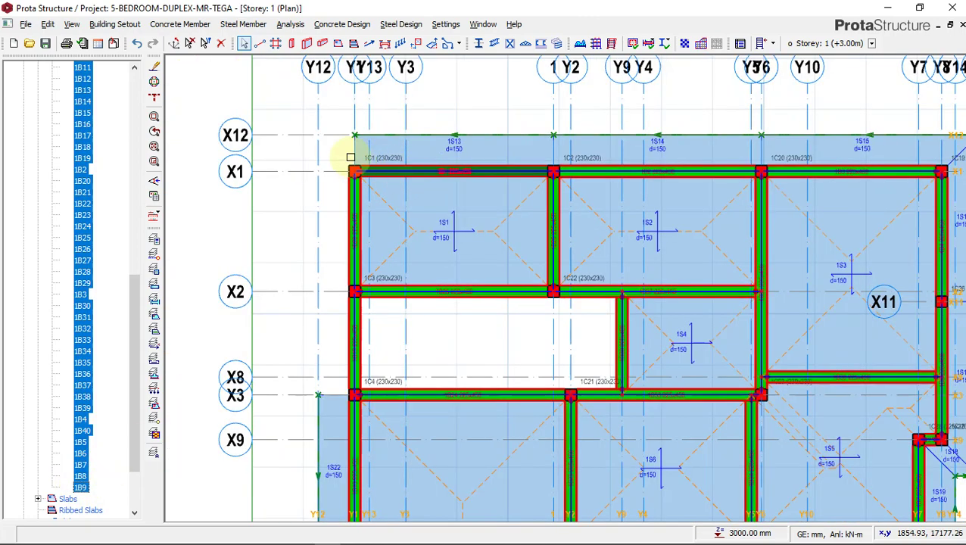
right_click(307, 111)
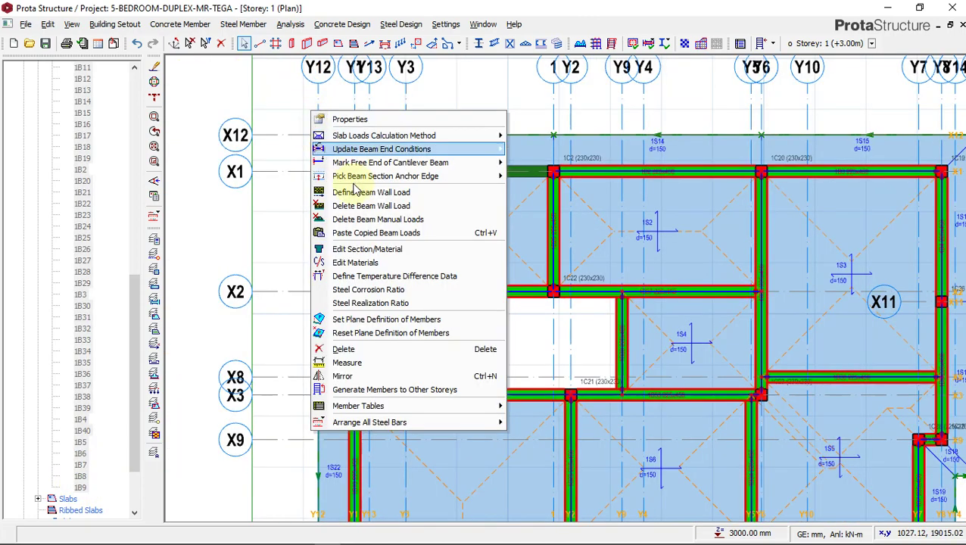
click(373, 235)
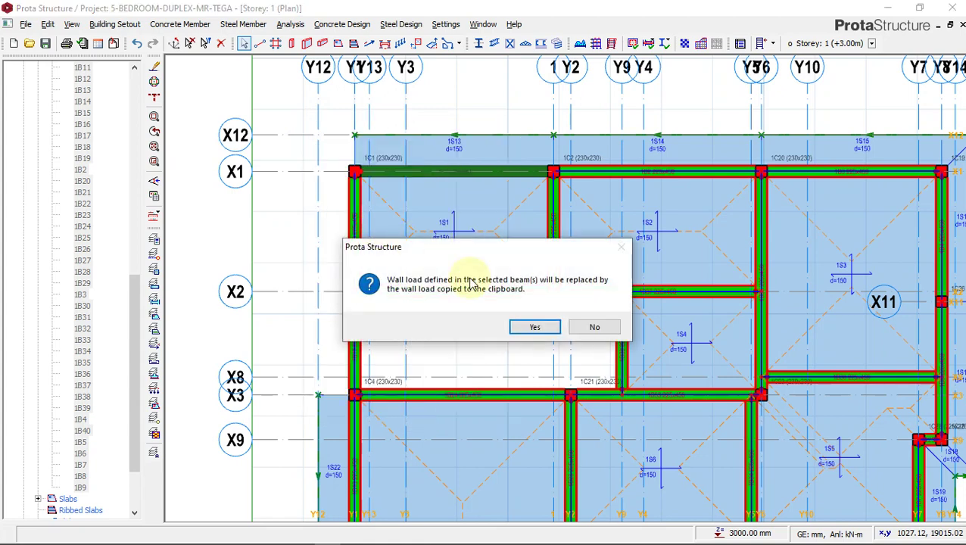
click(529, 327)
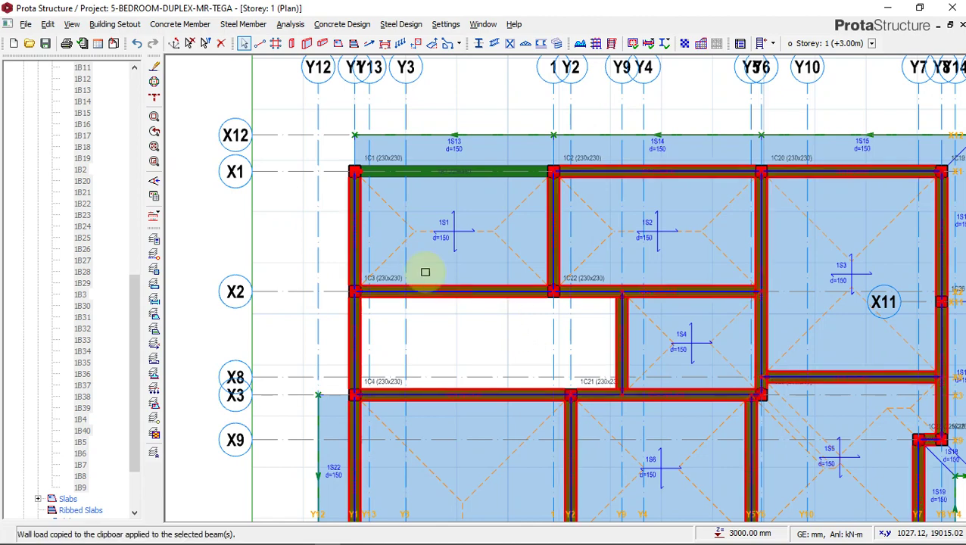
scroll(351, 103, down, 3)
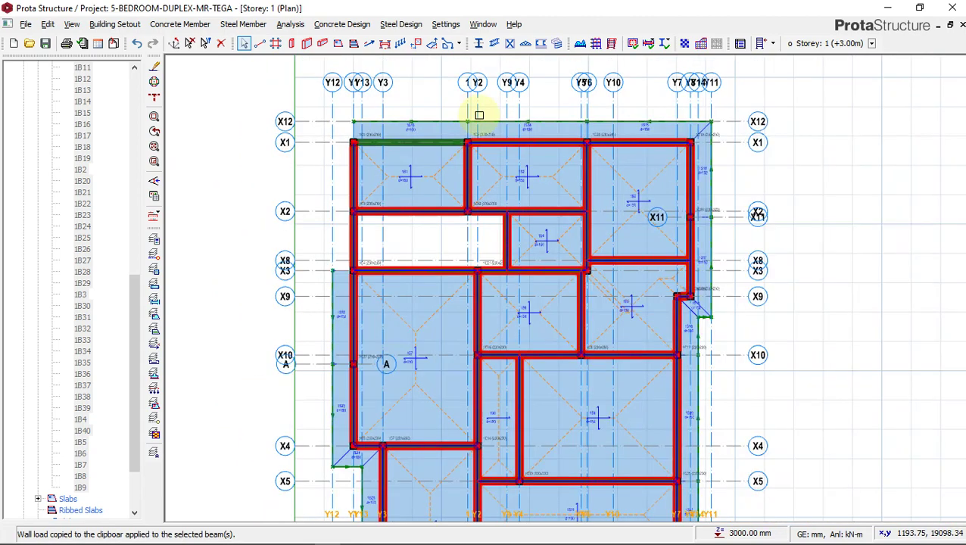
key(Escape)
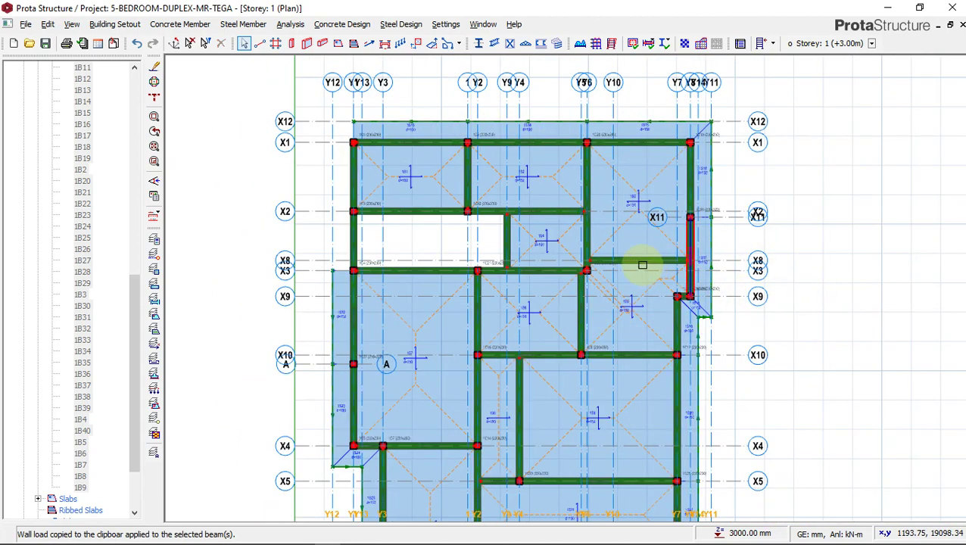
scroll(439, 121, up, 1)
scroll(438, 143, up, 1)
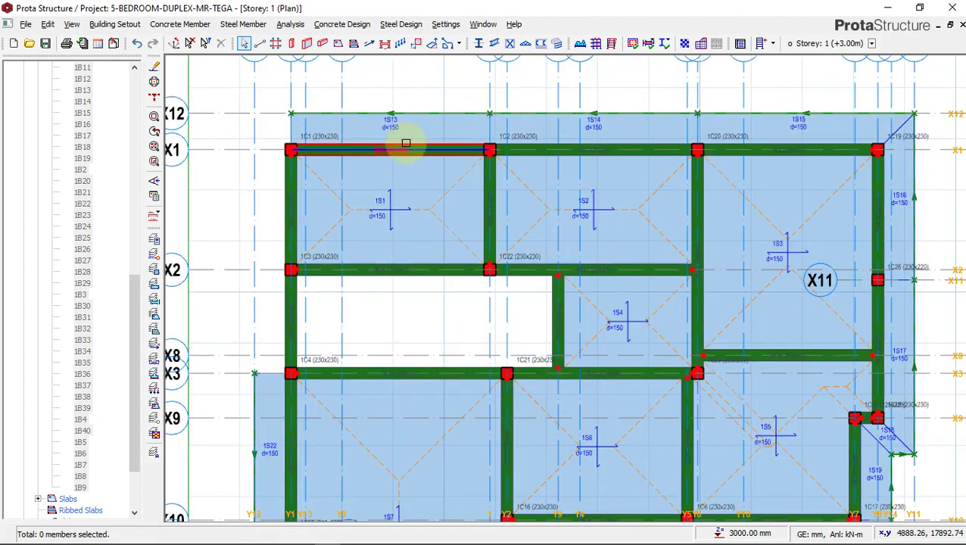
scroll(337, 147, up, 2)
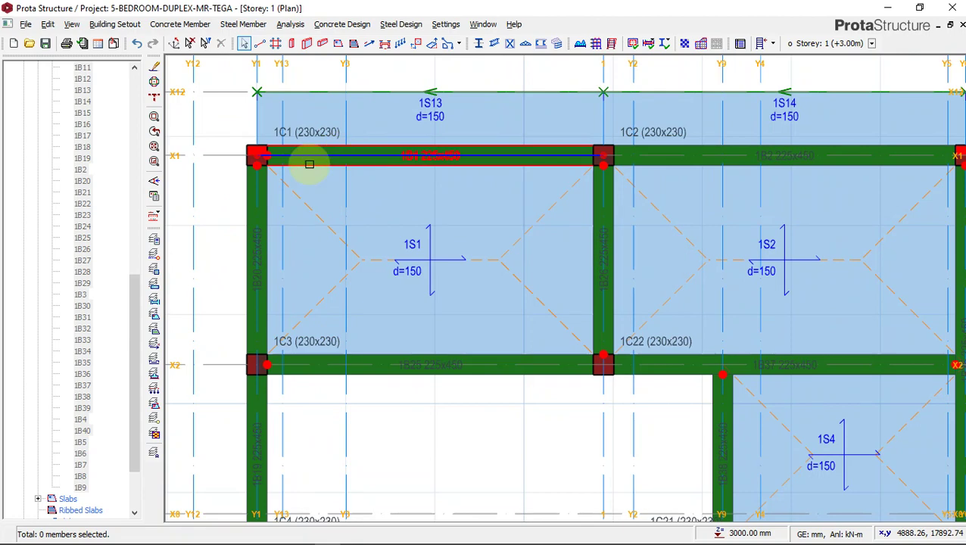
scroll(308, 162, down, 2)
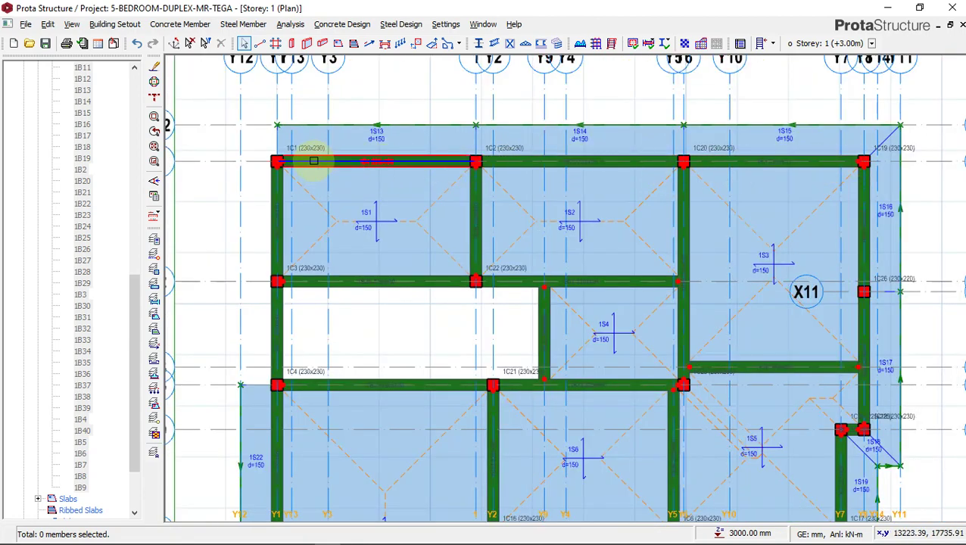
scroll(355, 156, up, 1)
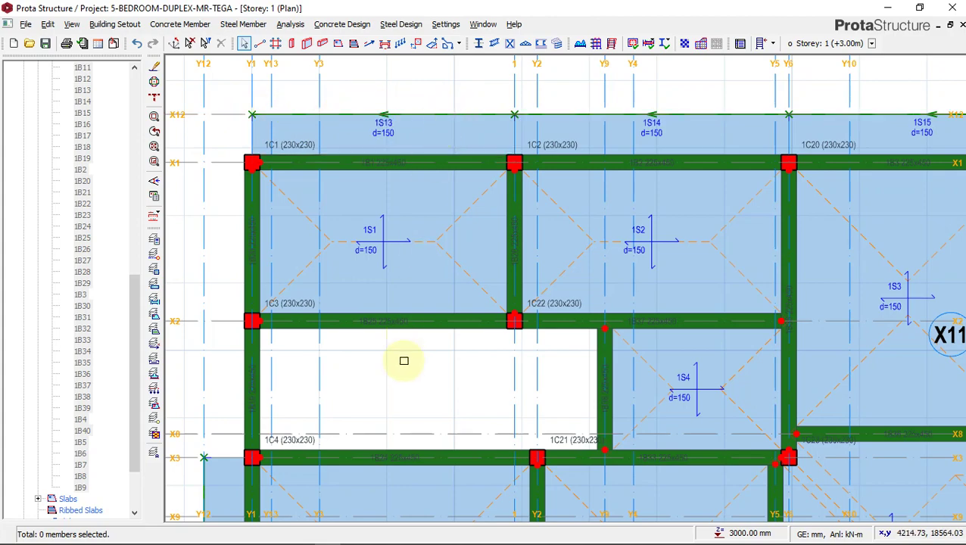
click(274, 534)
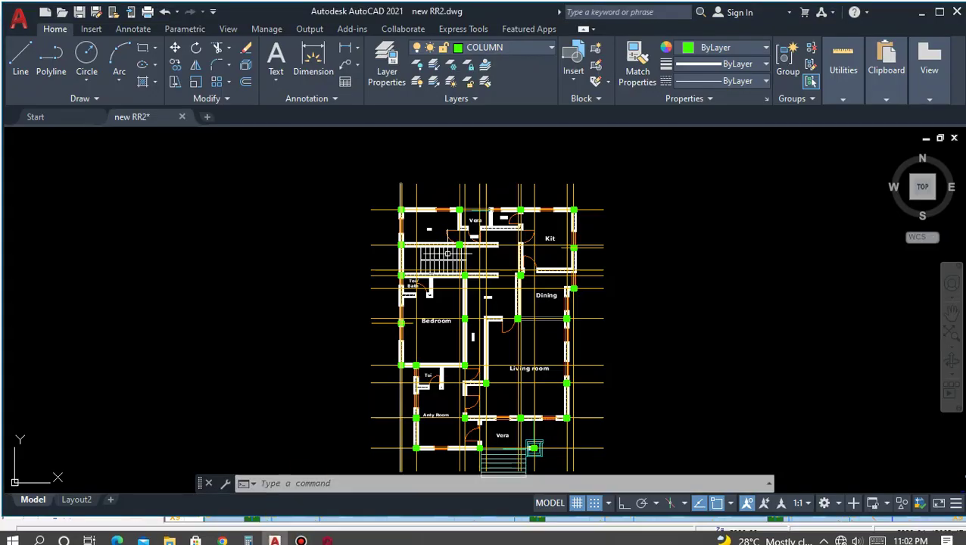
scroll(421, 239, down, 4)
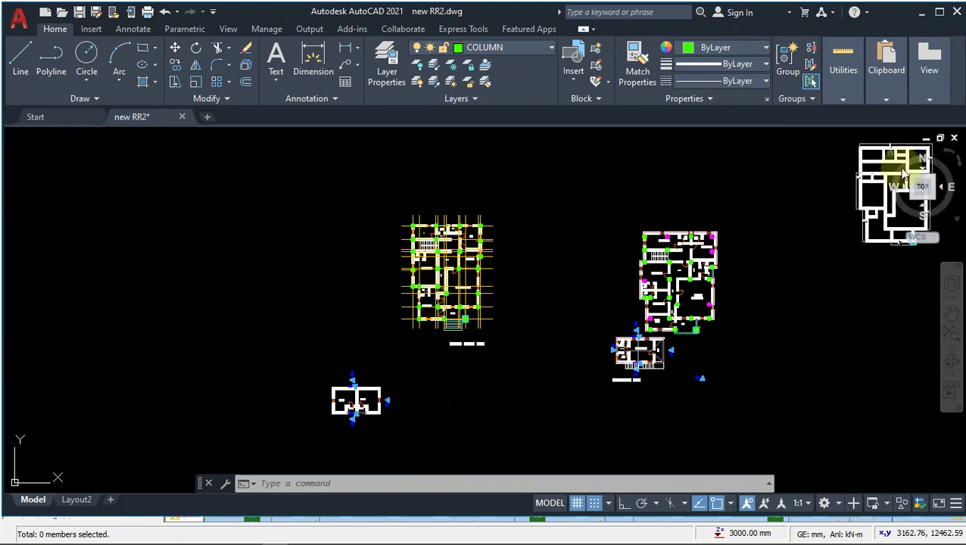
scroll(917, 137, up, 6)
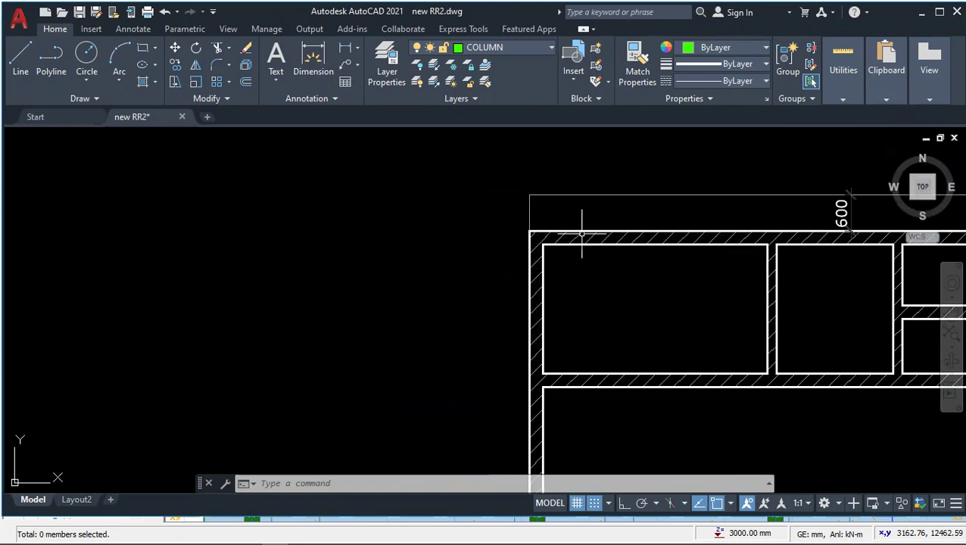
scroll(478, 240, down, 5)
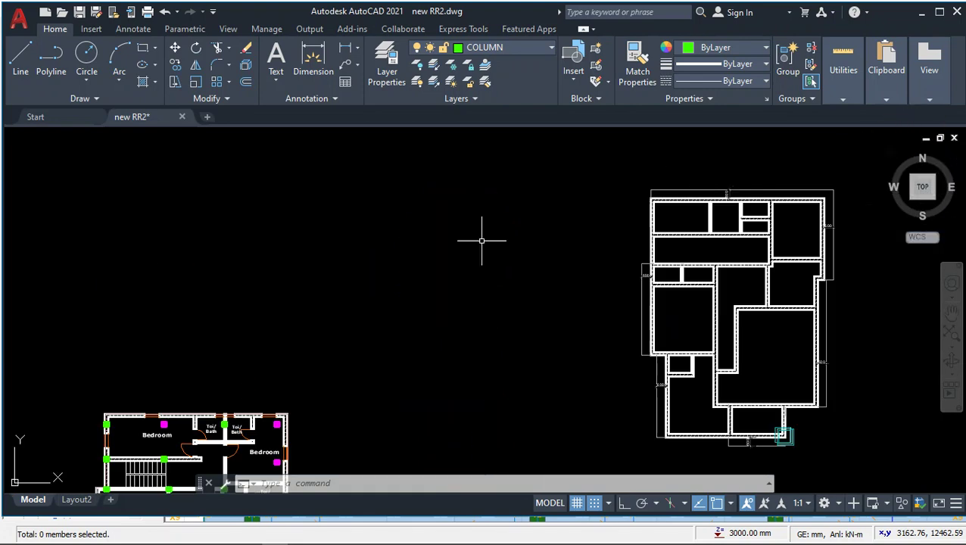
scroll(310, 390, down, 2)
scroll(189, 445, up, 5)
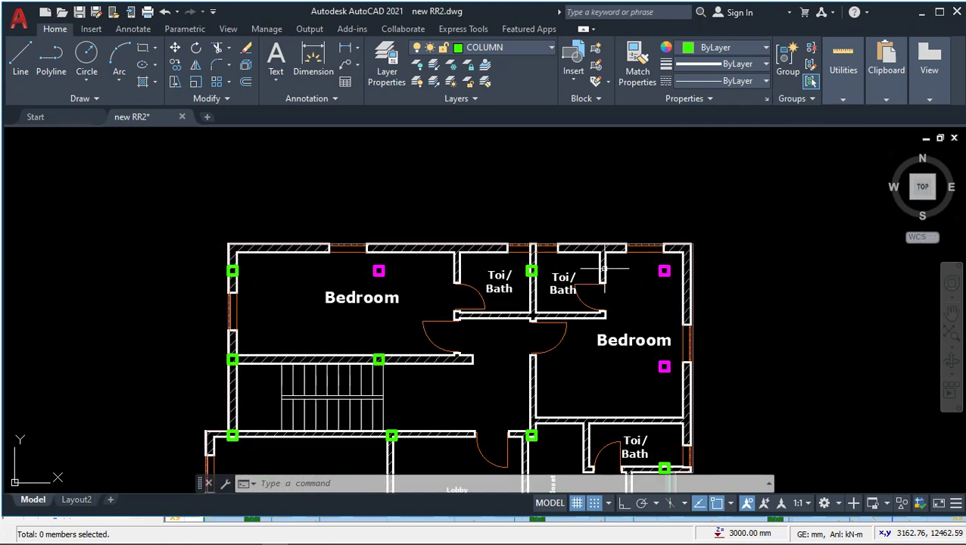
click(381, 179)
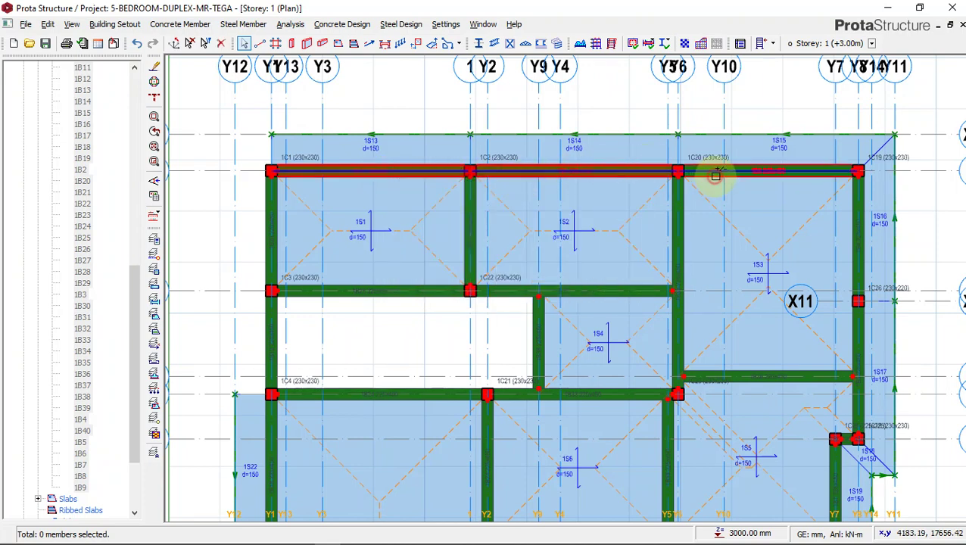
Delete the wall loads from beams 1B1–1B3 on grid X1 and check 1B1 is unloaded
right_click(615, 95)
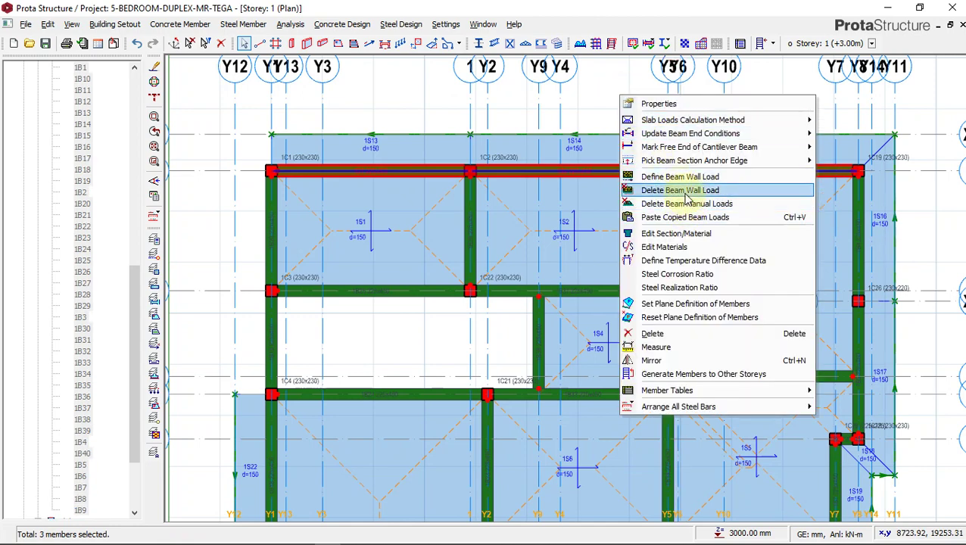
click(687, 195)
click(514, 326)
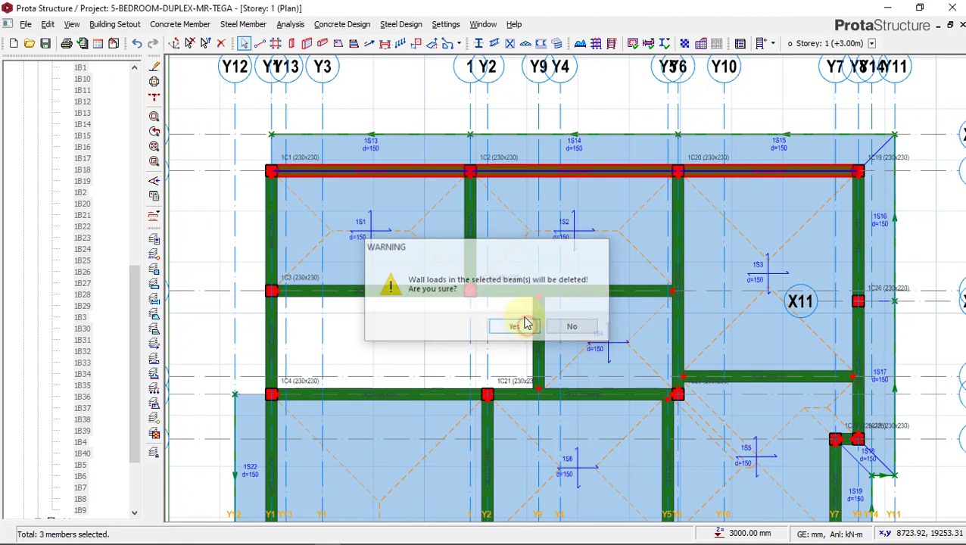
scroll(338, 164, up, 4)
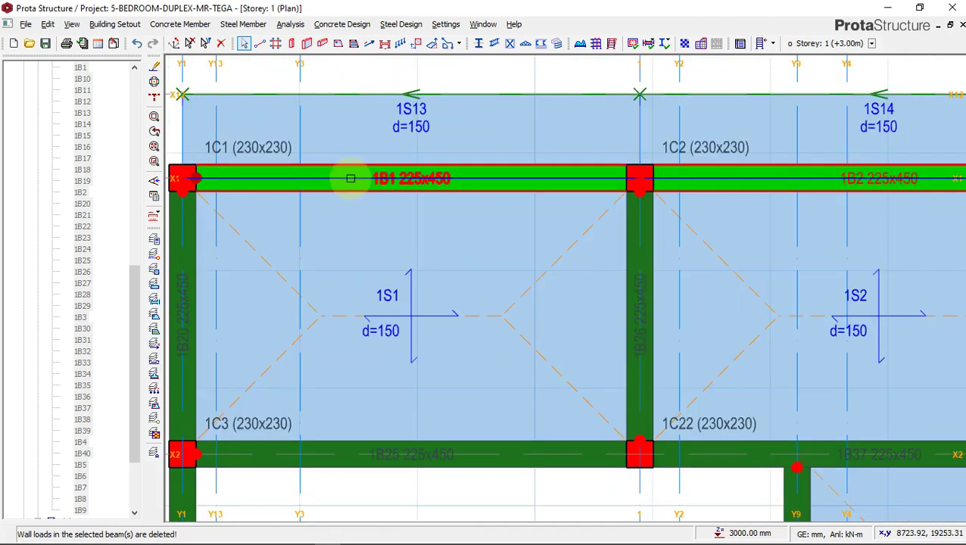
scroll(233, 179, down, 2)
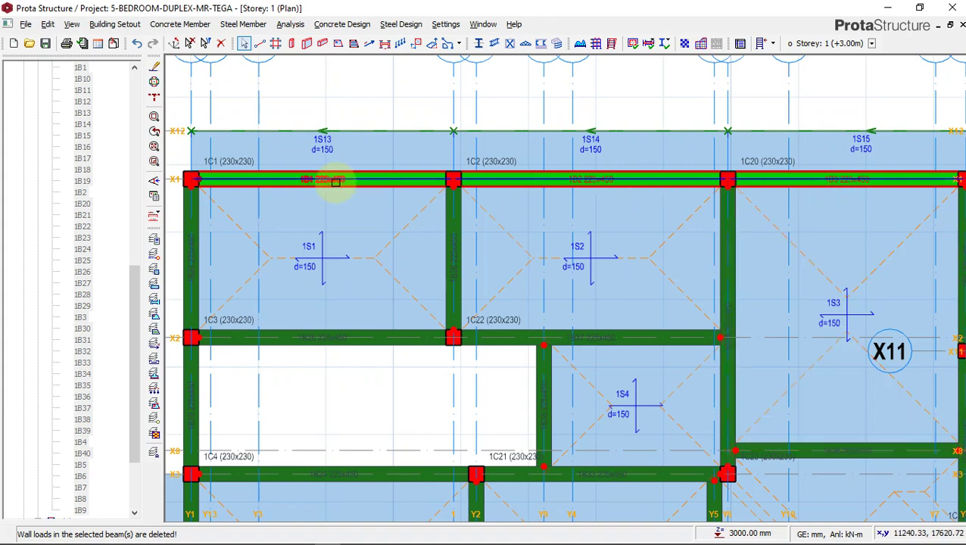
click(334, 179)
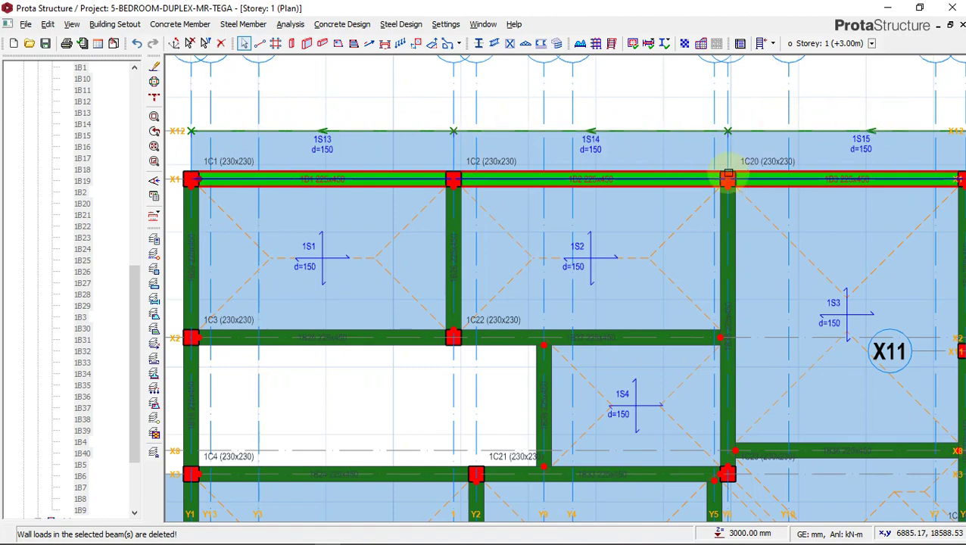
scroll(575, 148, down, 3)
Select beams 1B4 and 1B5 and delete their wall loads, confirming the warning
scroll(773, 202, up, 1)
scroll(773, 202, up, 1)
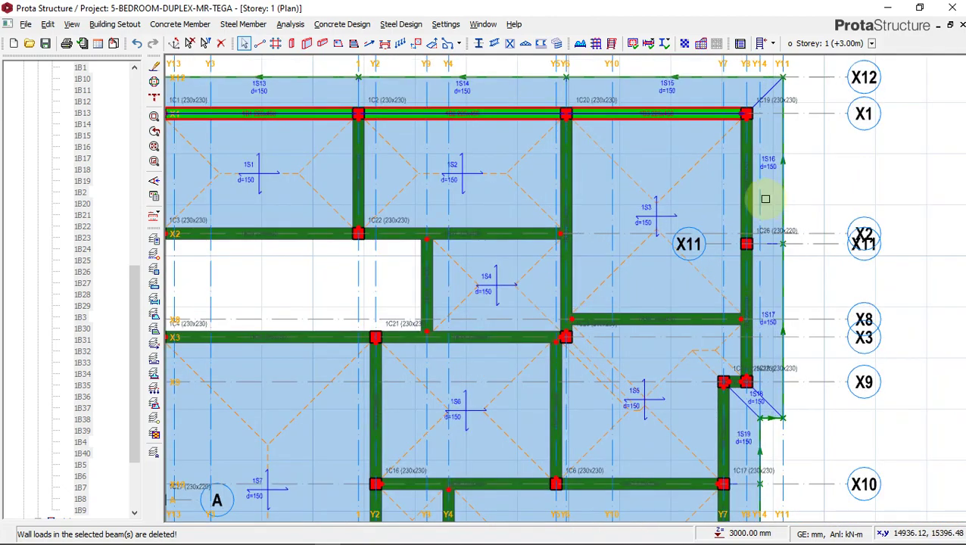
mouse_move(747, 193)
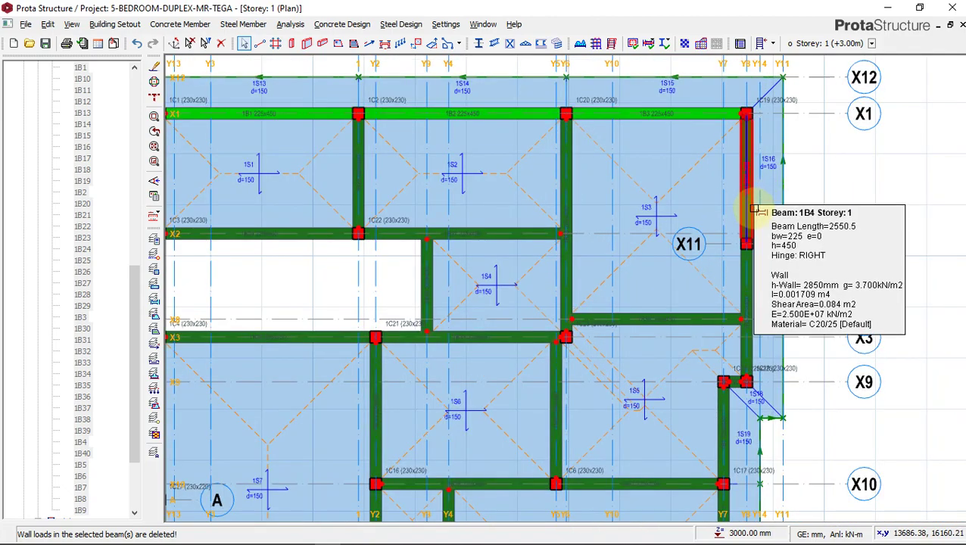
click(753, 279)
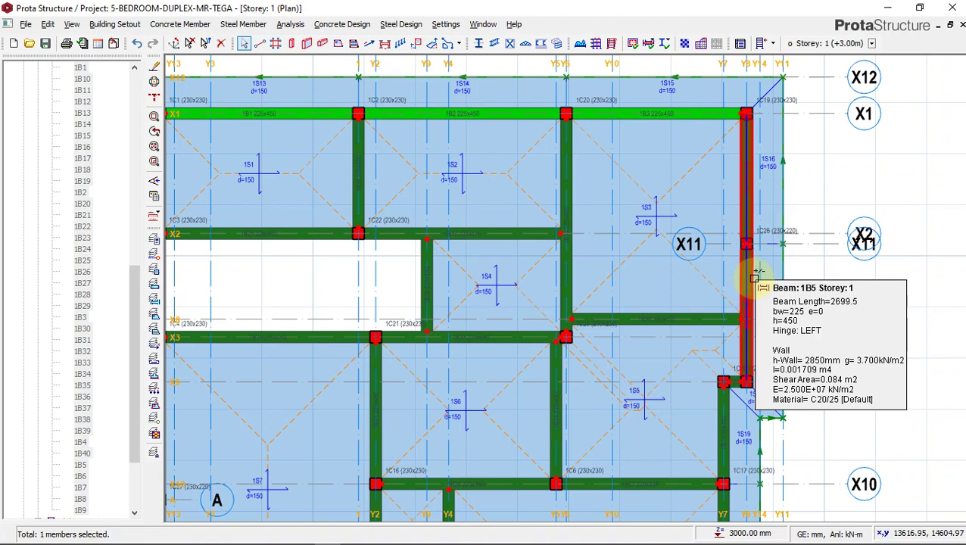
click(753, 277)
scroll(782, 174, down, 1)
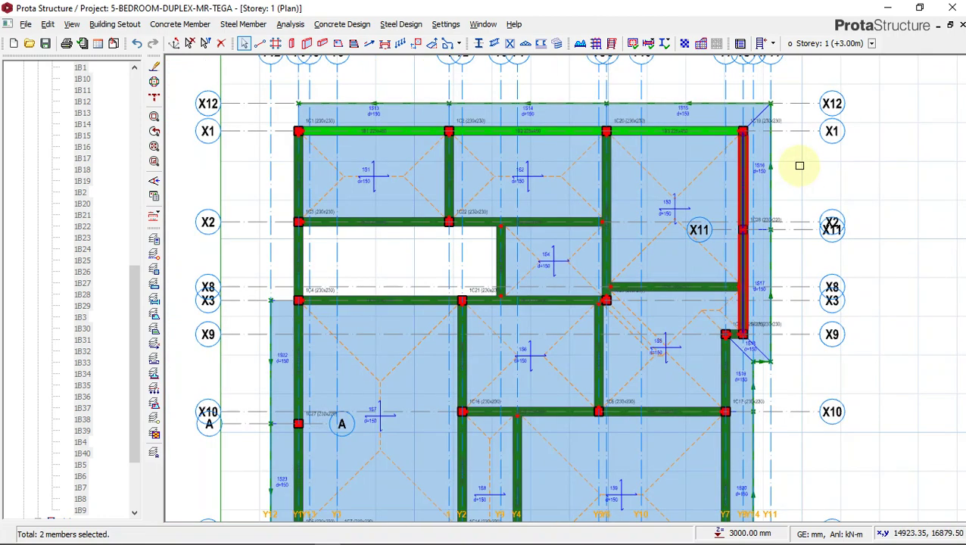
right_click(799, 165)
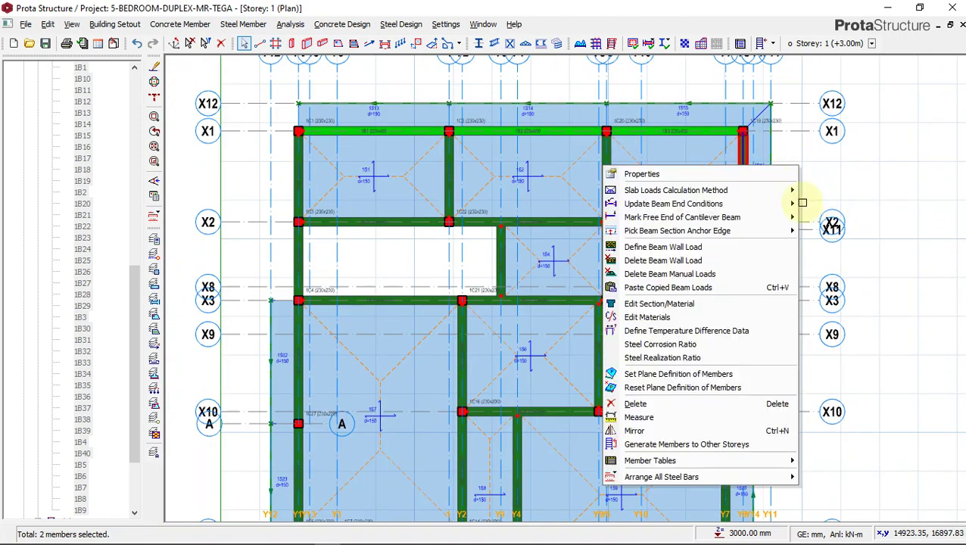
click(702, 260)
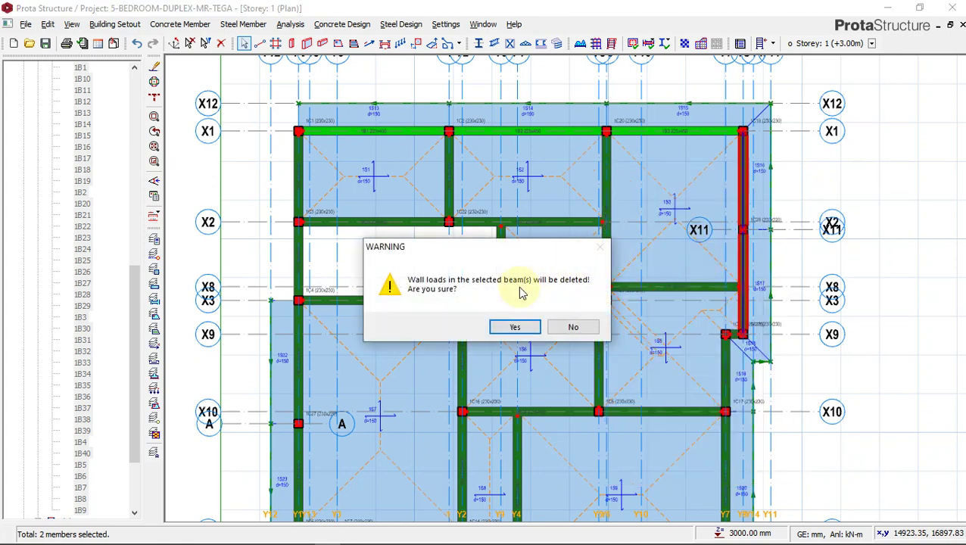
click(530, 328)
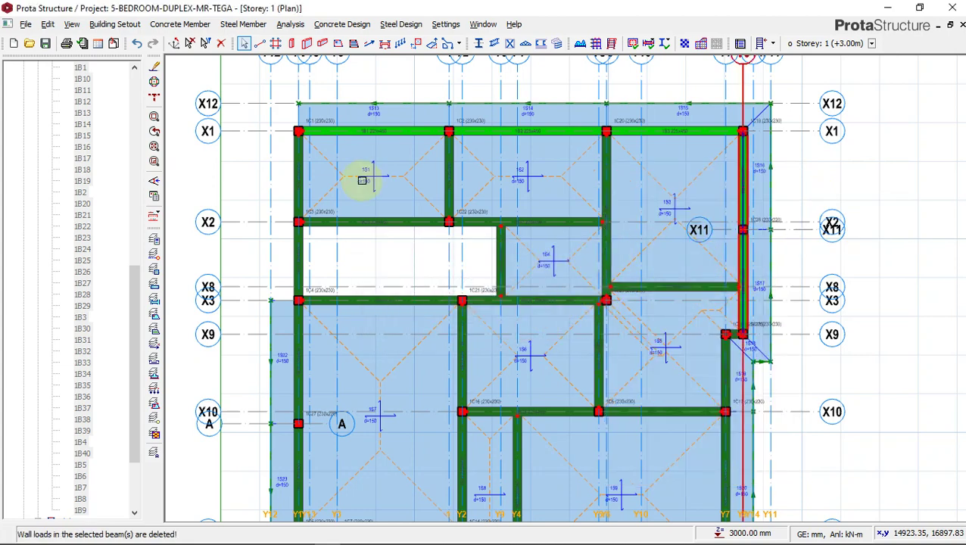
Select the five left-edge beams from X3 to X7, including 1B14, and delete their wall loads
scroll(364, 180, down, 2)
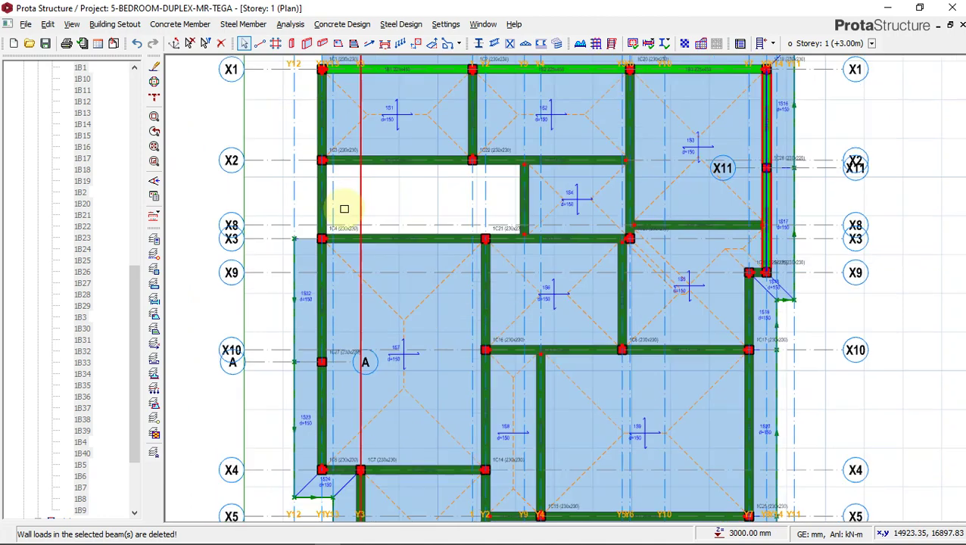
click(327, 258)
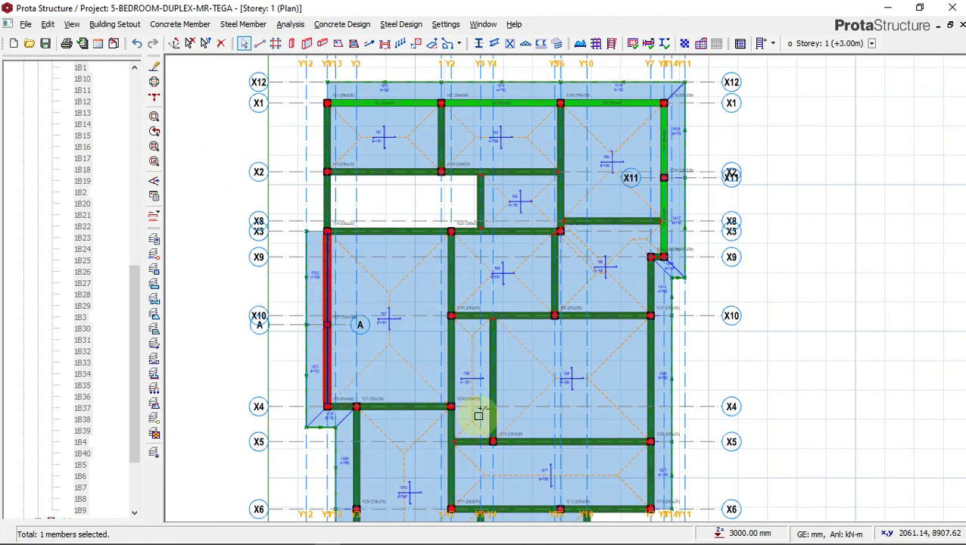
middle_drag(370, 388, 375, 309)
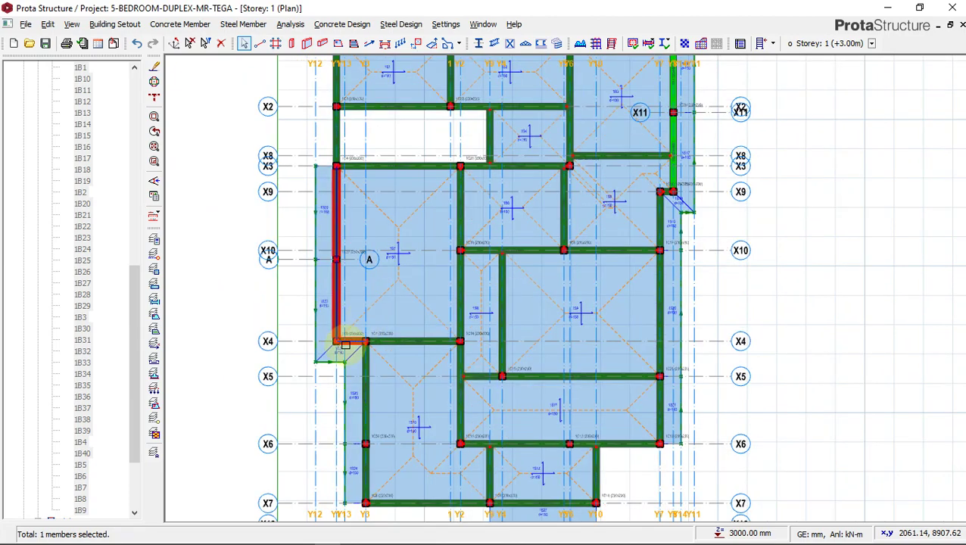
scroll(345, 346, up, 2)
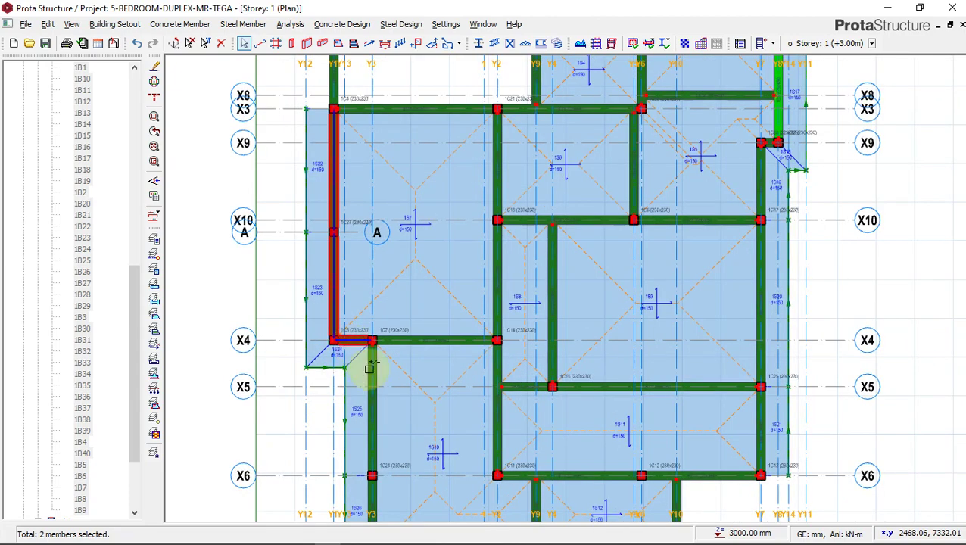
scroll(395, 235, down, 2)
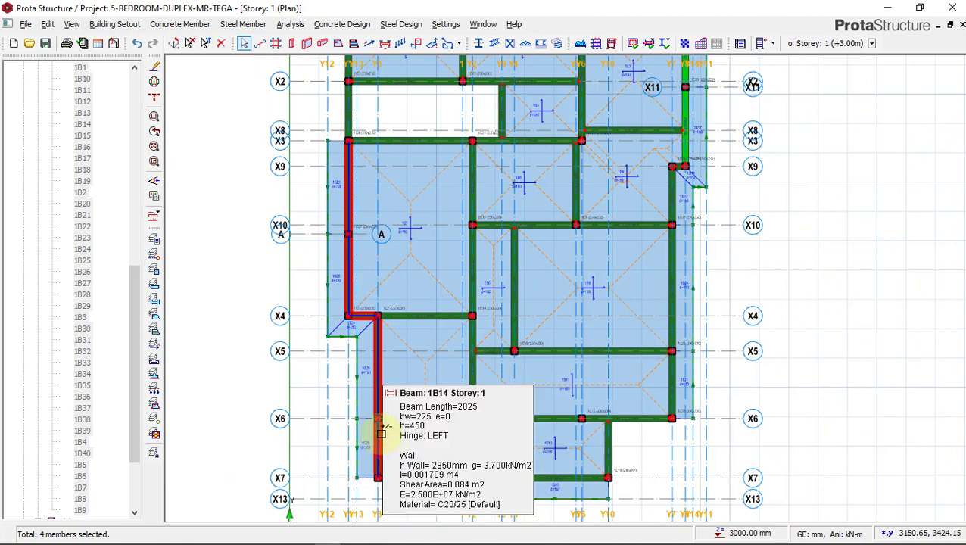
right_click(231, 256)
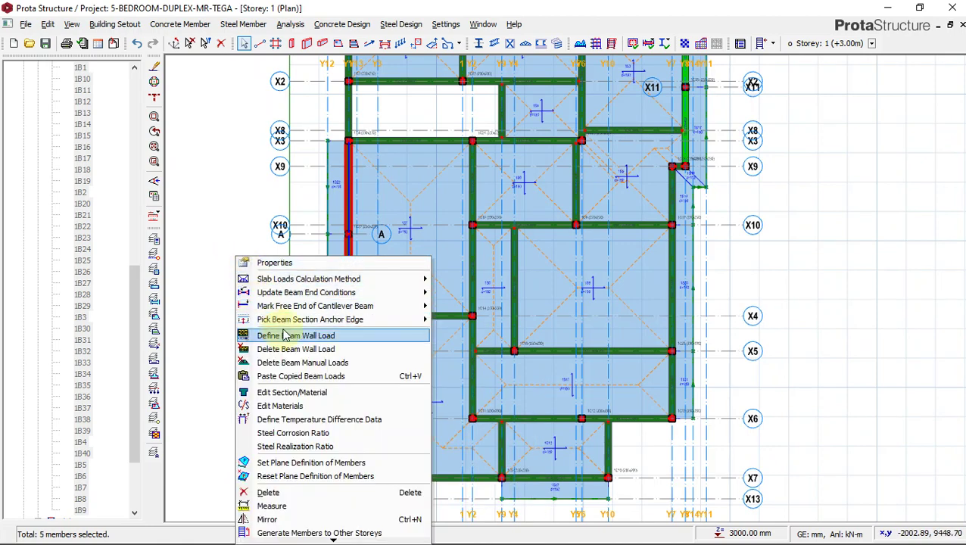
click(303, 349)
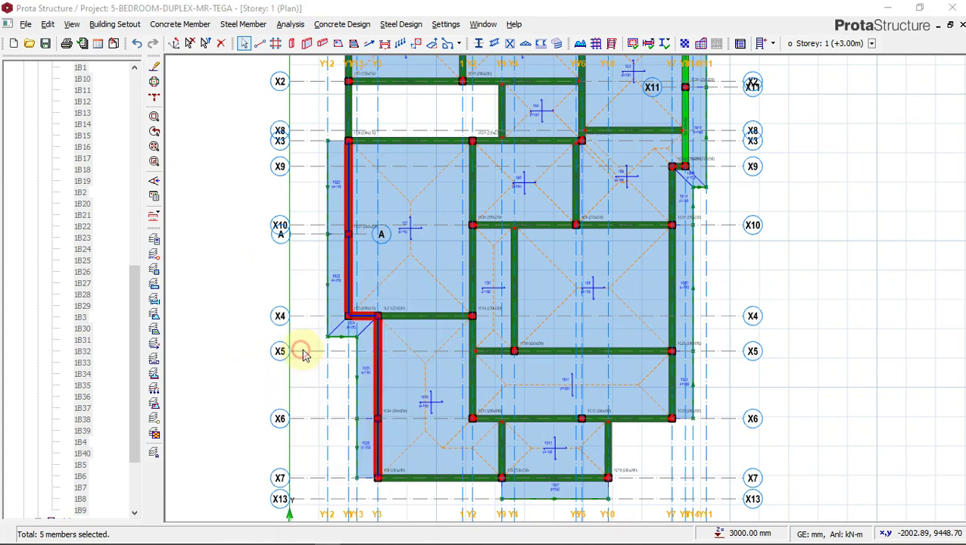
click(494, 327)
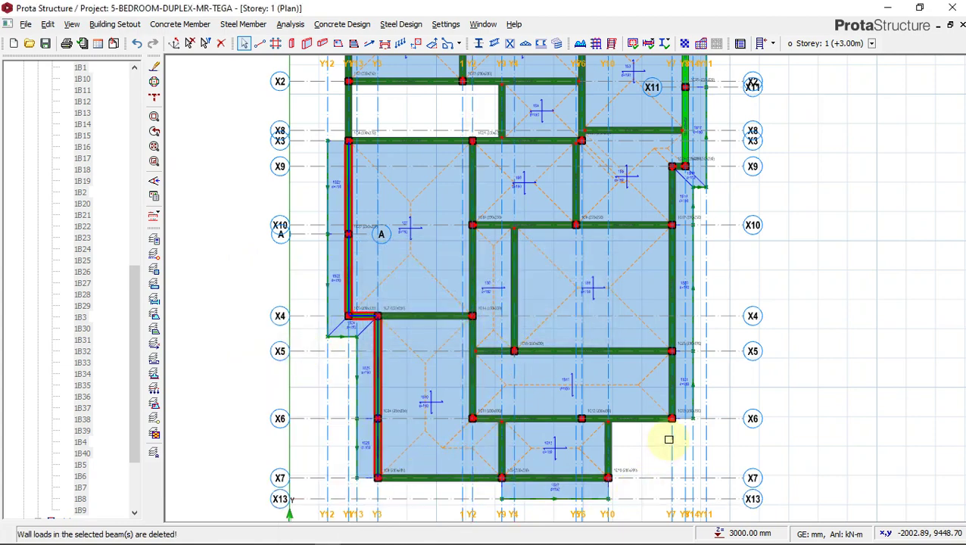
Delete the wall load from edge beam 1B39 on grid X7 between Y9 and Y10
middle_drag(669, 440, 586, 321)
scroll(469, 354, up, 3)
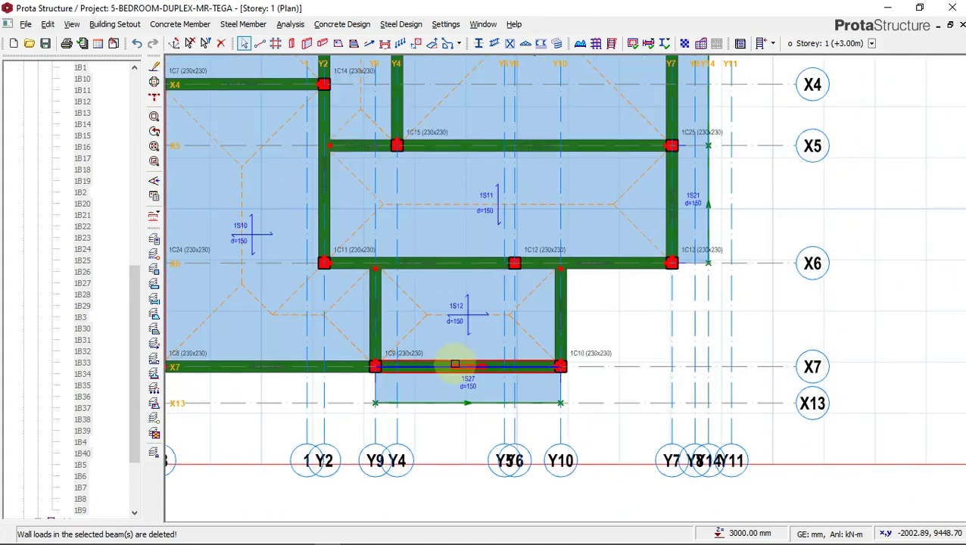
click(452, 361)
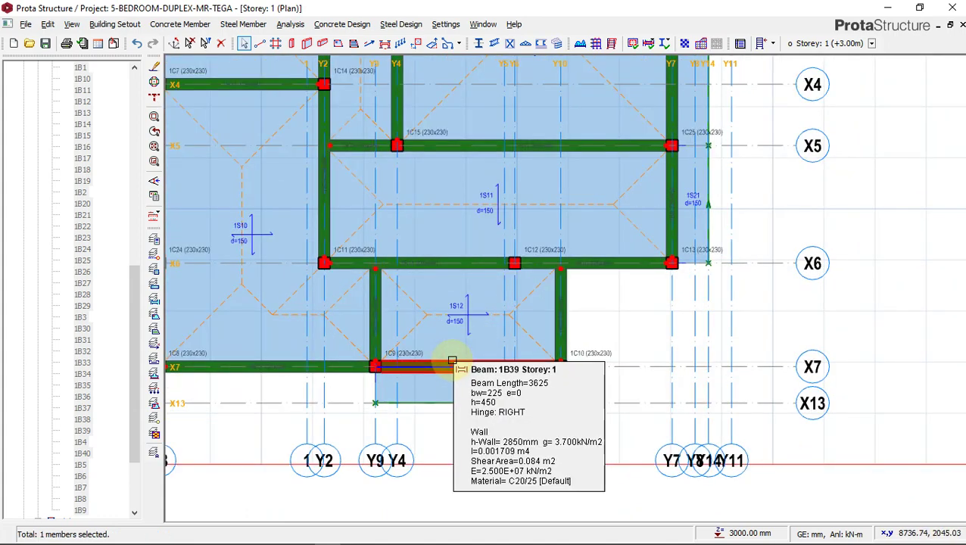
right_click(452, 360)
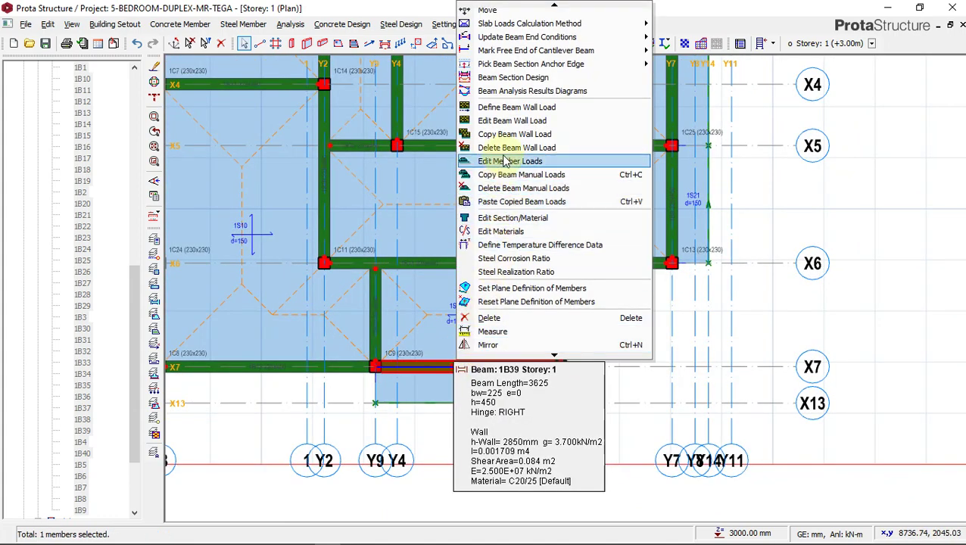
click(514, 147)
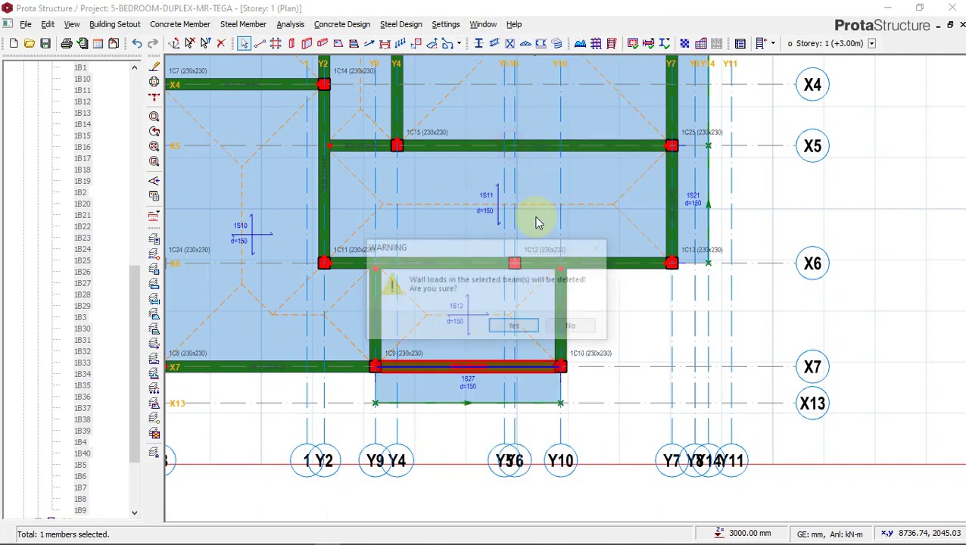
click(505, 323)
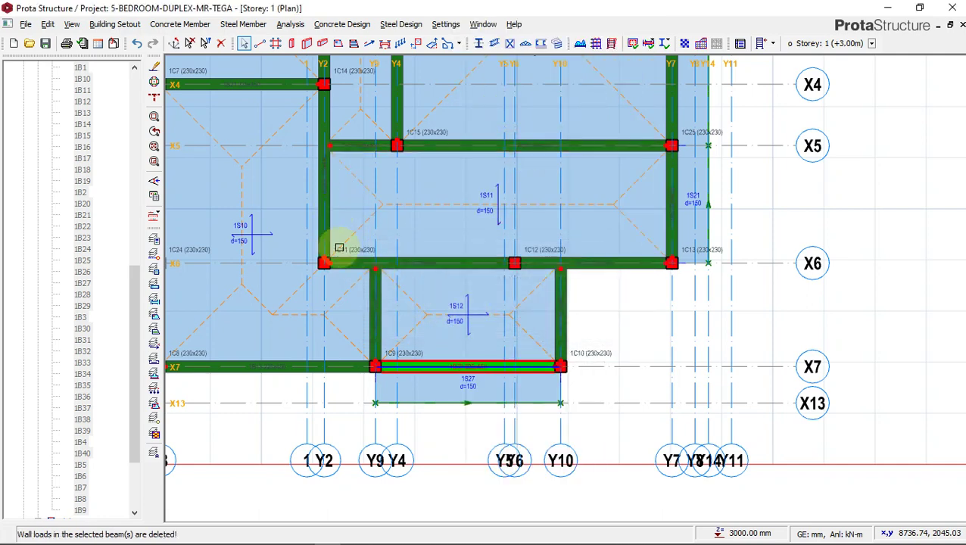
Delete the wall loads from the three grid Y7 beams running from X9 to X6
middle_drag(666, 297, 610, 360)
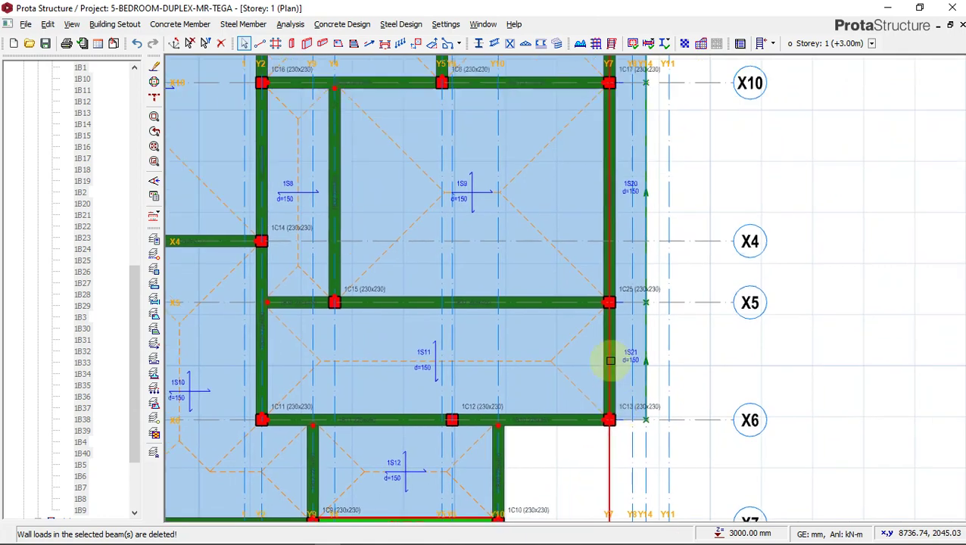
click(610, 360)
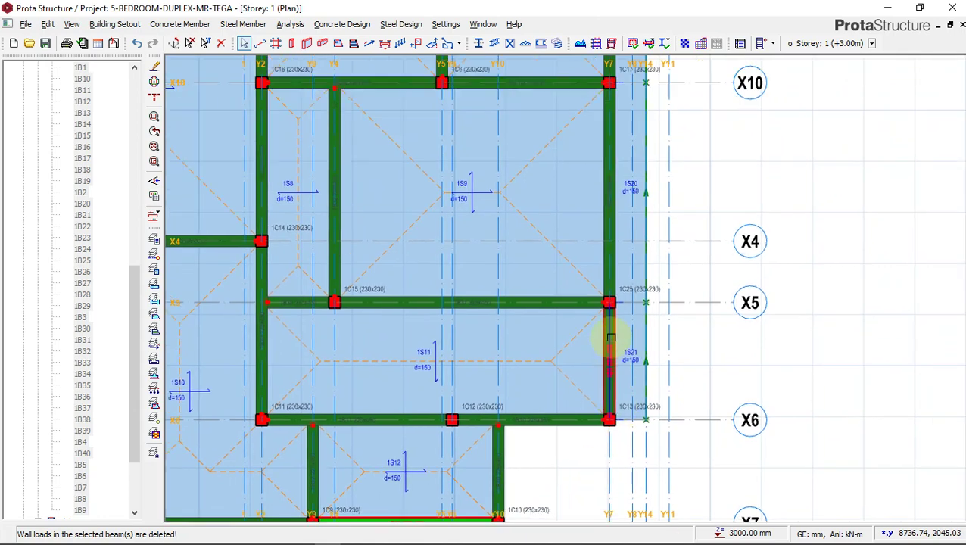
click(615, 250)
scroll(618, 255, down, 3)
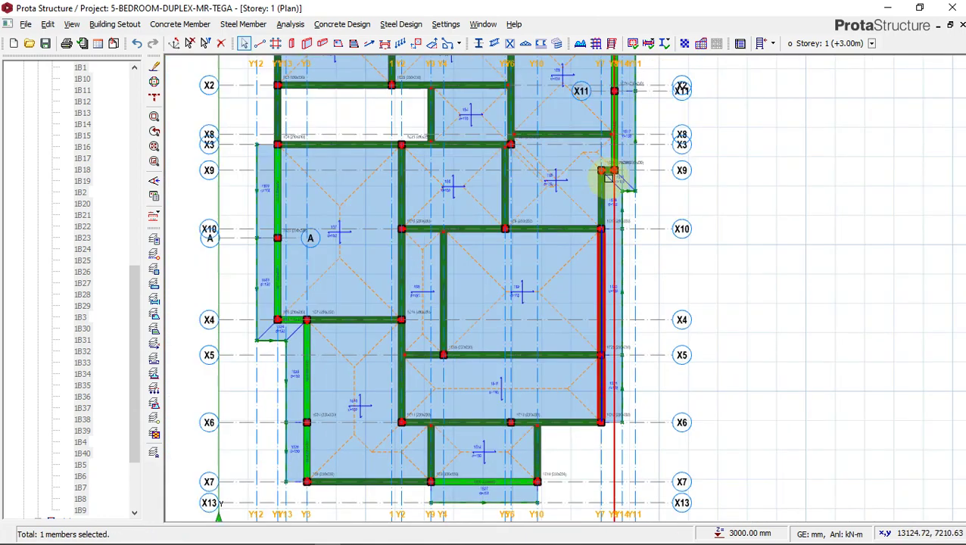
click(603, 193)
mouse_move(604, 198)
click(675, 190)
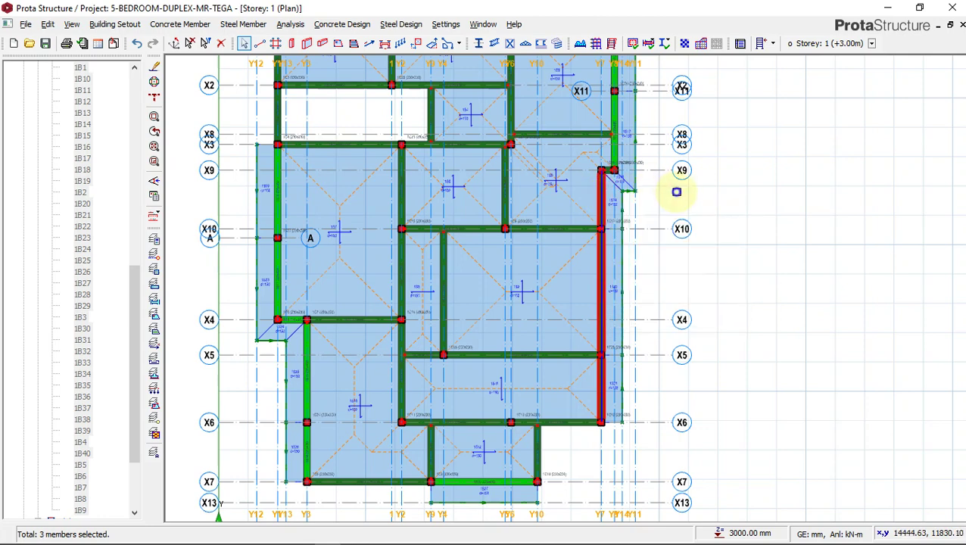
right_click(681, 193)
click(751, 288)
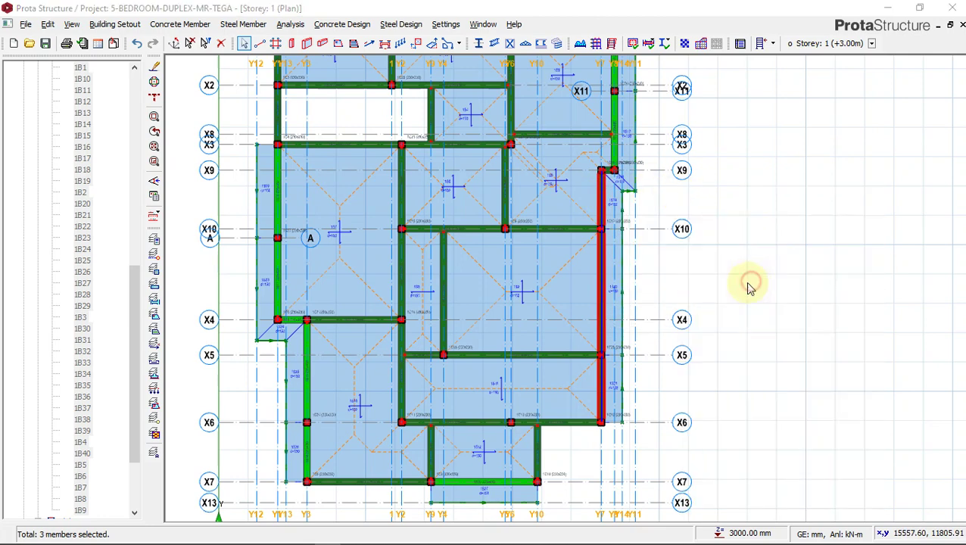
click(517, 327)
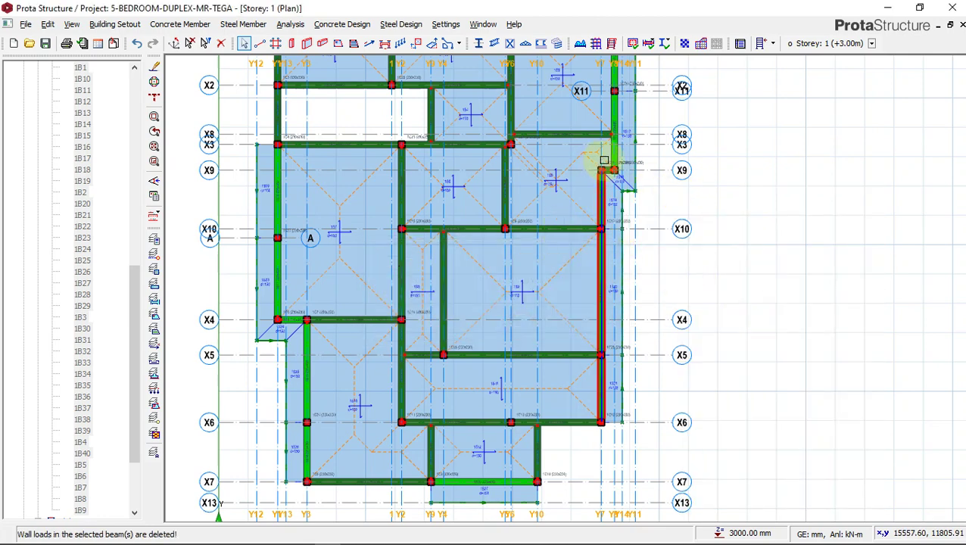
scroll(605, 162, up, 3)
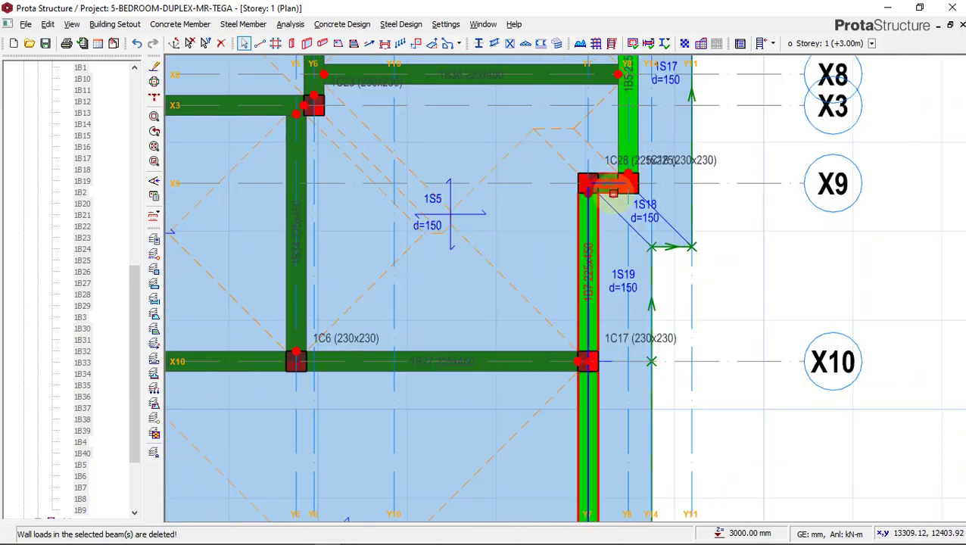
Delete the wall load from short beam 1B7 on Y7 below column 1C28 at X9
click(613, 192)
right_click(724, 210)
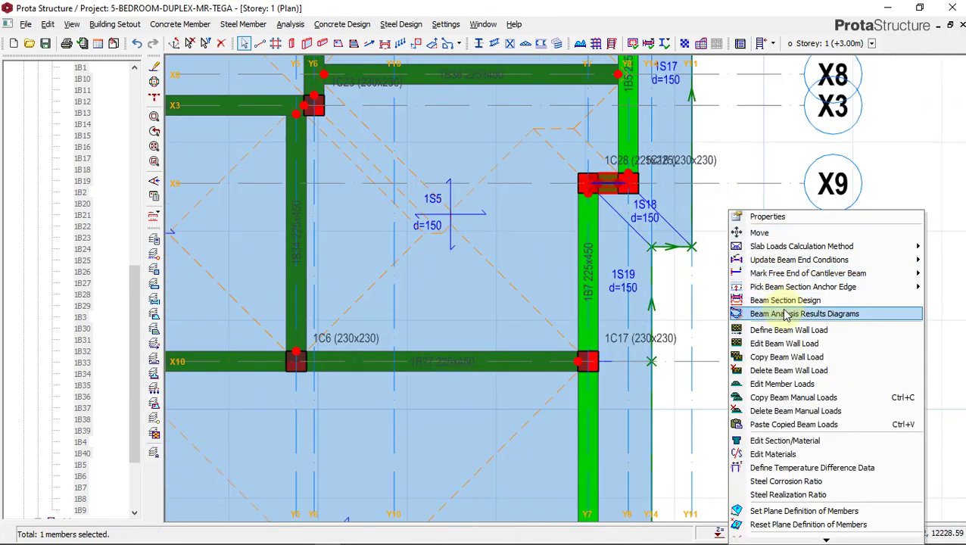
click(772, 370)
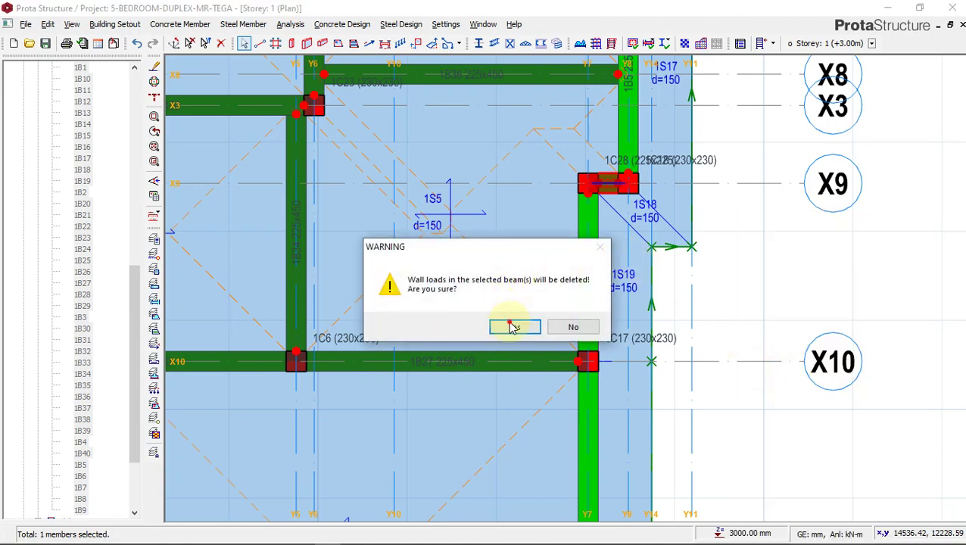
click(512, 326)
scroll(681, 287, down, 5)
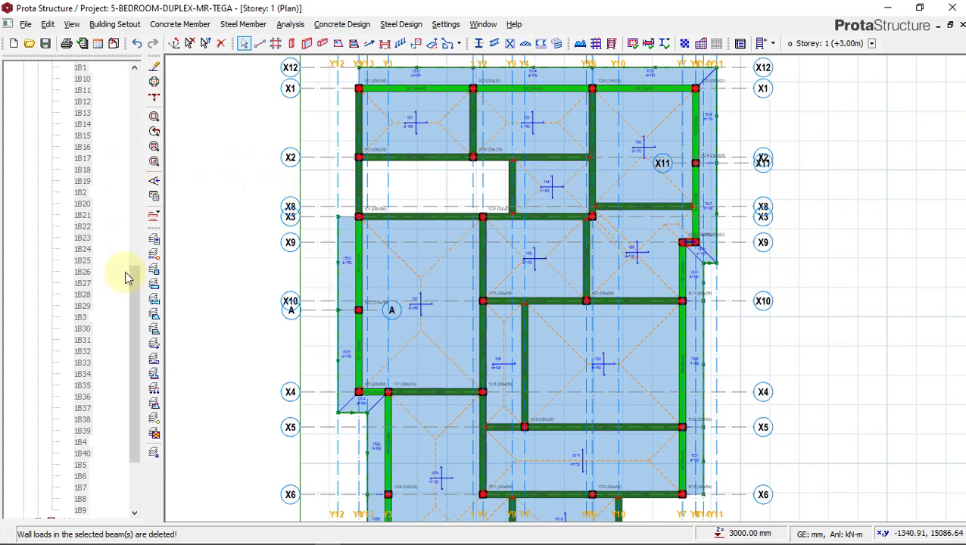
drag(133, 292, 125, 205)
click(90, 206)
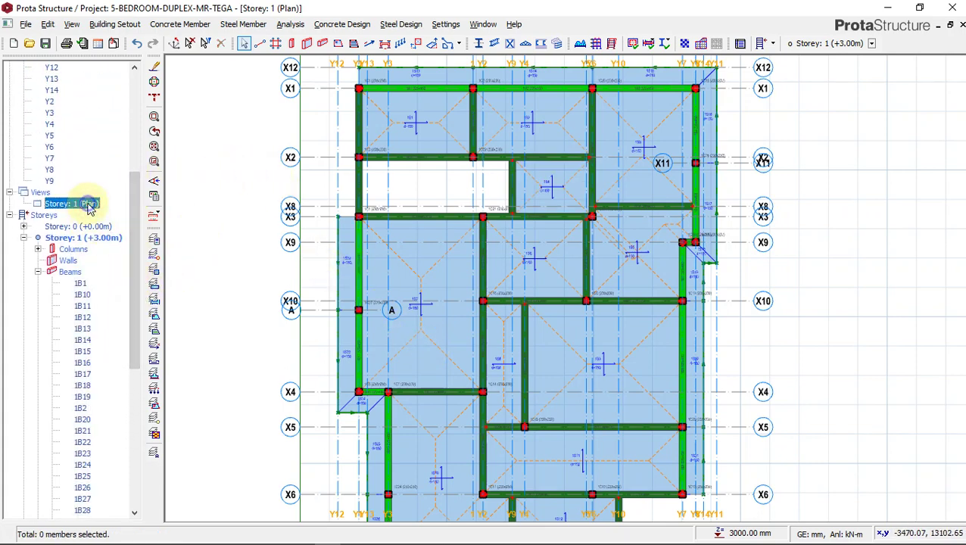
right_click(89, 208)
click(123, 223)
scroll(586, 342, up, 3)
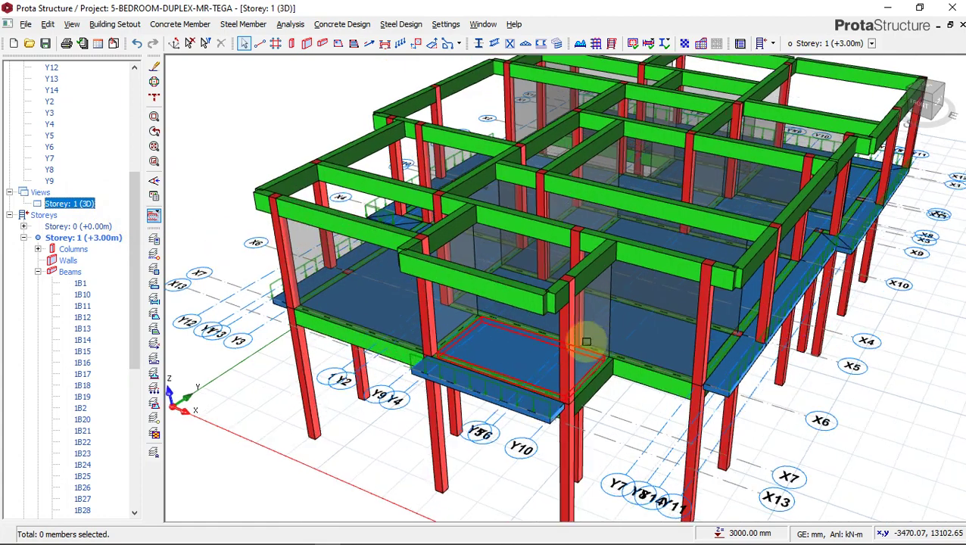
mouse_move(653, 362)
middle_down()
mouse_move(614, 319)
mouse_move(468, 330)
mouse_move(517, 304)
mouse_move(563, 309)
mouse_move(572, 230)
mouse_move(628, 287)
mouse_move(442, 301)
mouse_move(564, 254)
mouse_move(723, 346)
mouse_move(765, 356)
mouse_move(668, 414)
mouse_move(590, 272)
mouse_move(605, 353)
mouse_move(626, 367)
mouse_move(638, 360)
mouse_move(603, 321)
mouse_move(612, 316)
mouse_move(614, 327)
mouse_move(241, 290)
mouse_move(142, 250)
middle_up()
drag(140, 249, 138, 211)
right_click(76, 260)
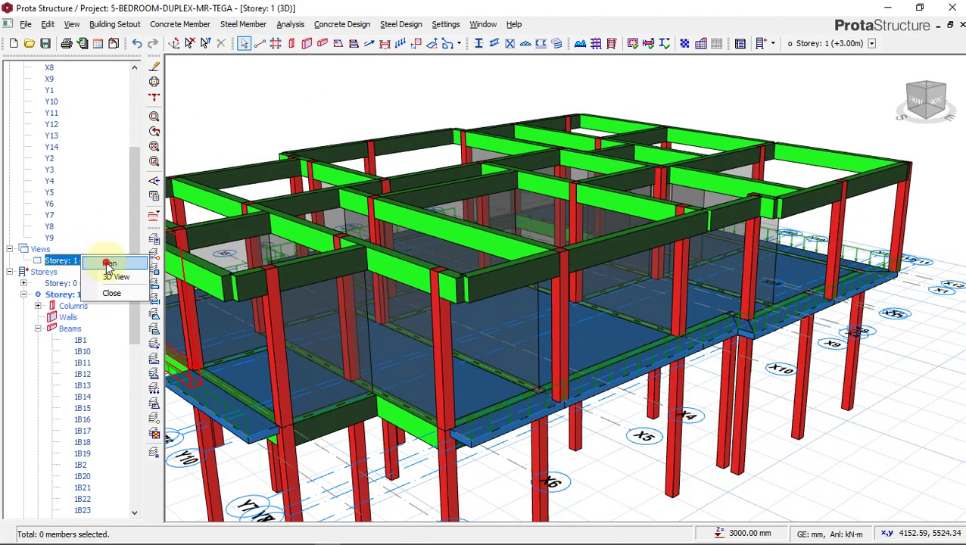
click(109, 265)
scroll(631, 91, up, 1)
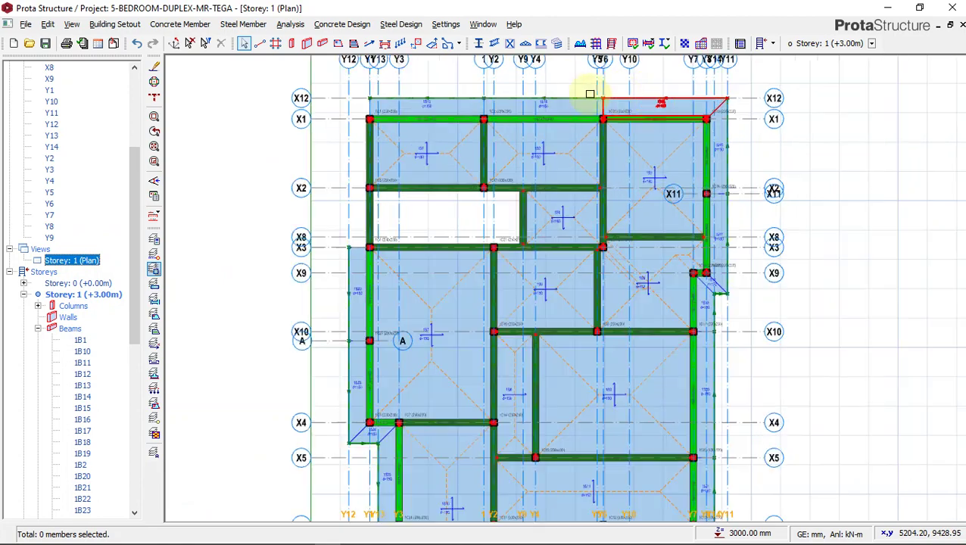